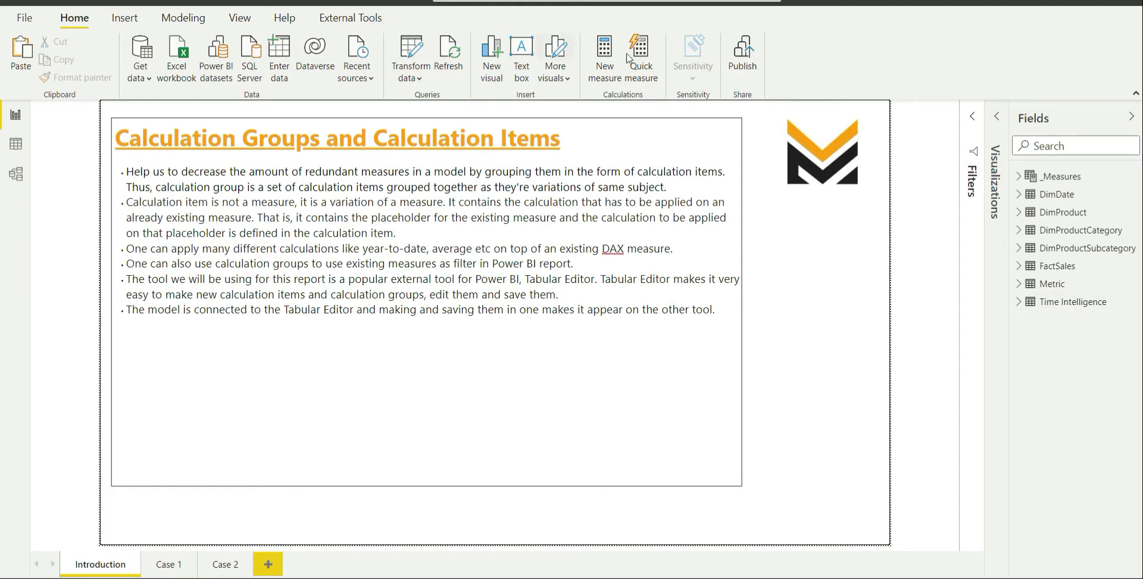
- Read the introduction page's explanation of what a calculation item is and how its placeholder relates to an existing measure
double_click(269, 202)
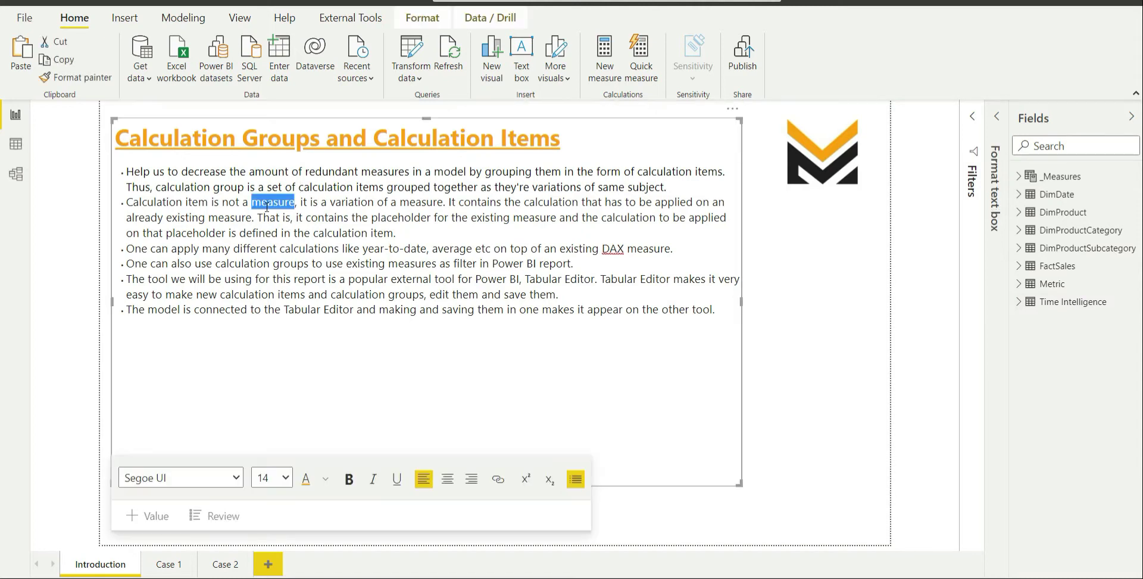
double_click(371, 202)
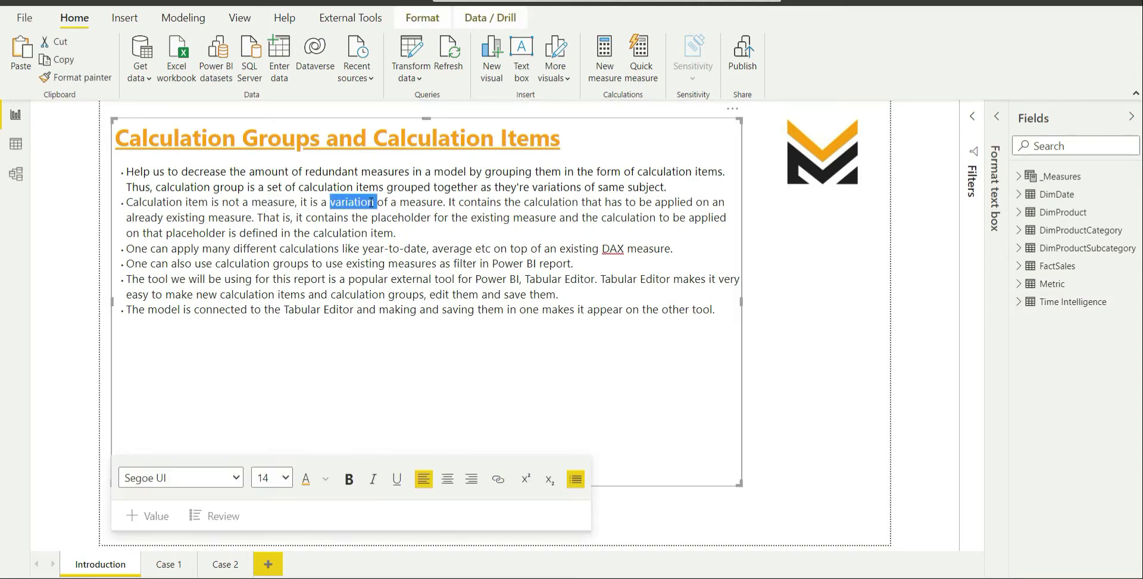
double_click(434, 203)
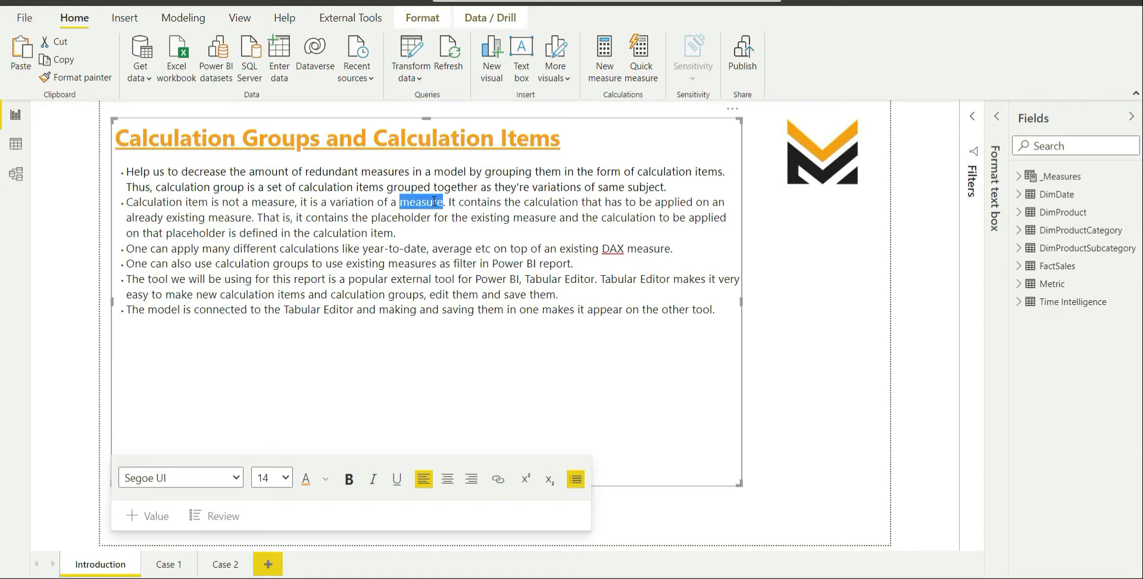
double_click(562, 203)
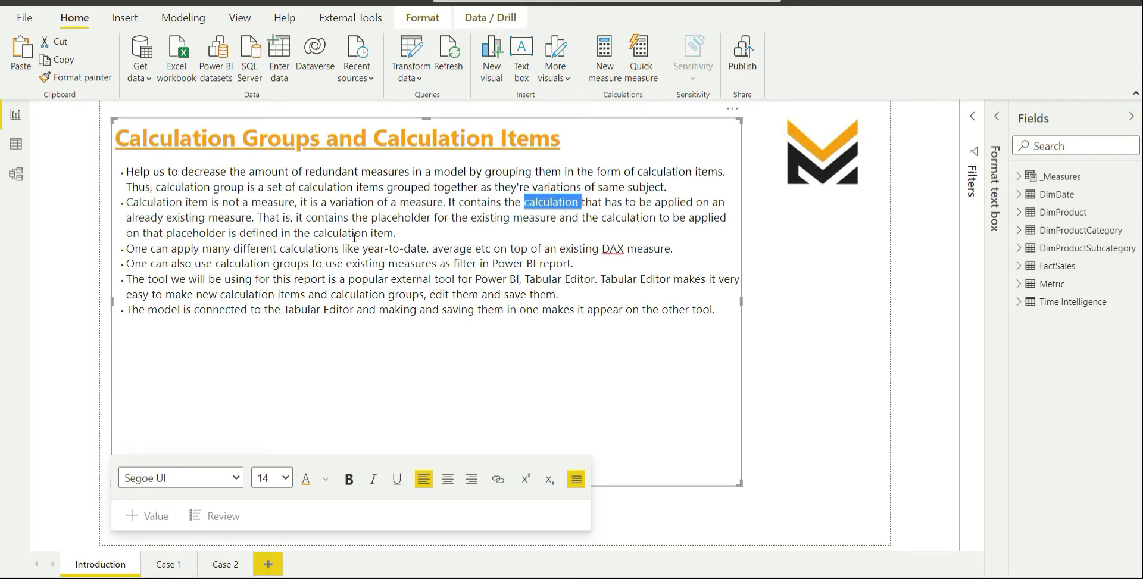
left_click(153, 214)
double_click(153, 217)
double_click(201, 217)
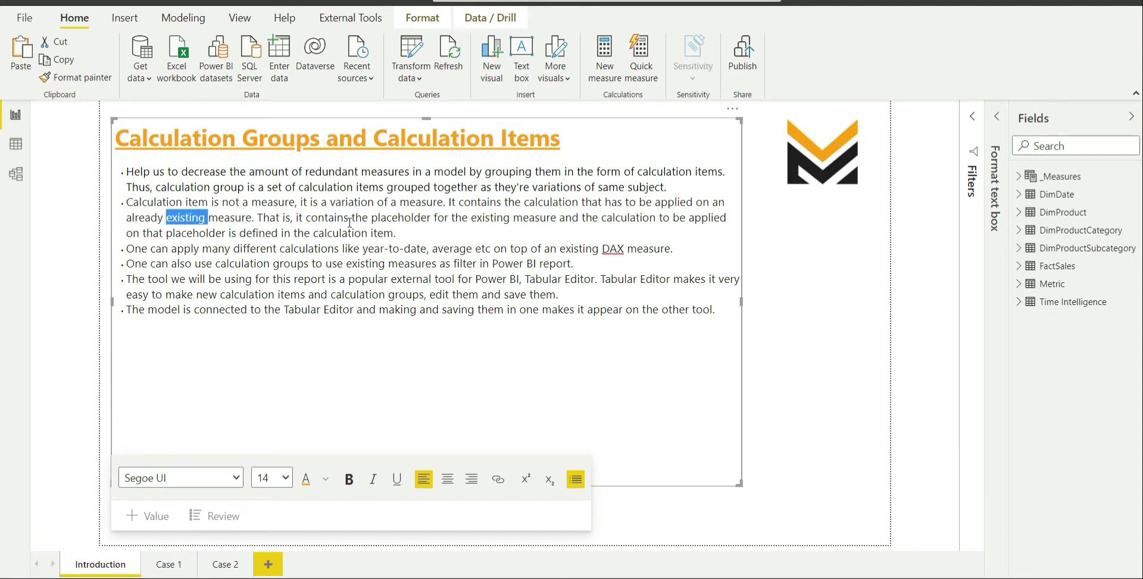
double_click(538, 219)
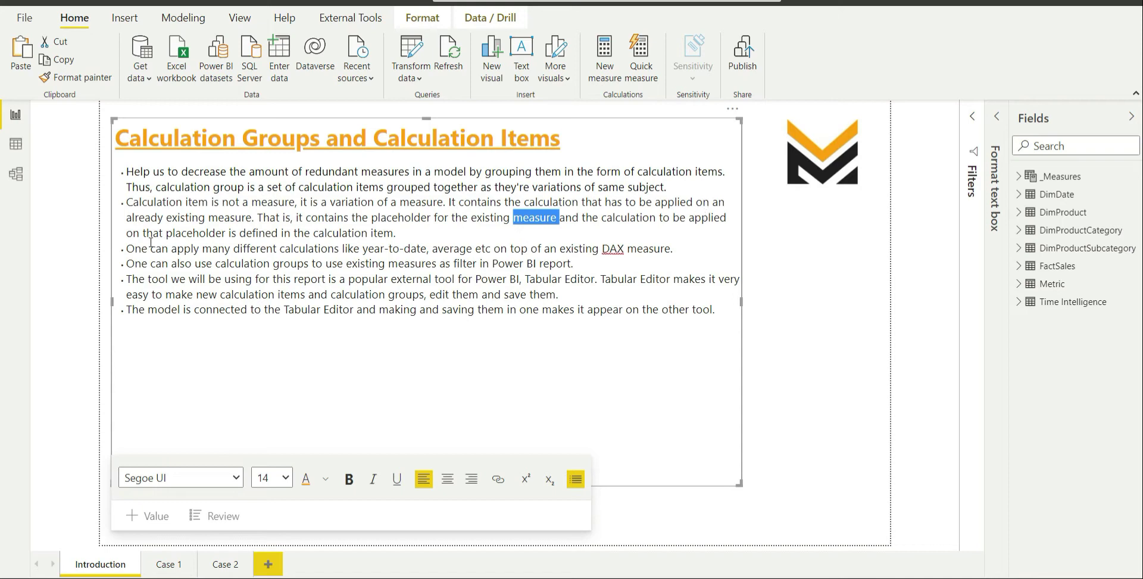
double_click(223, 235)
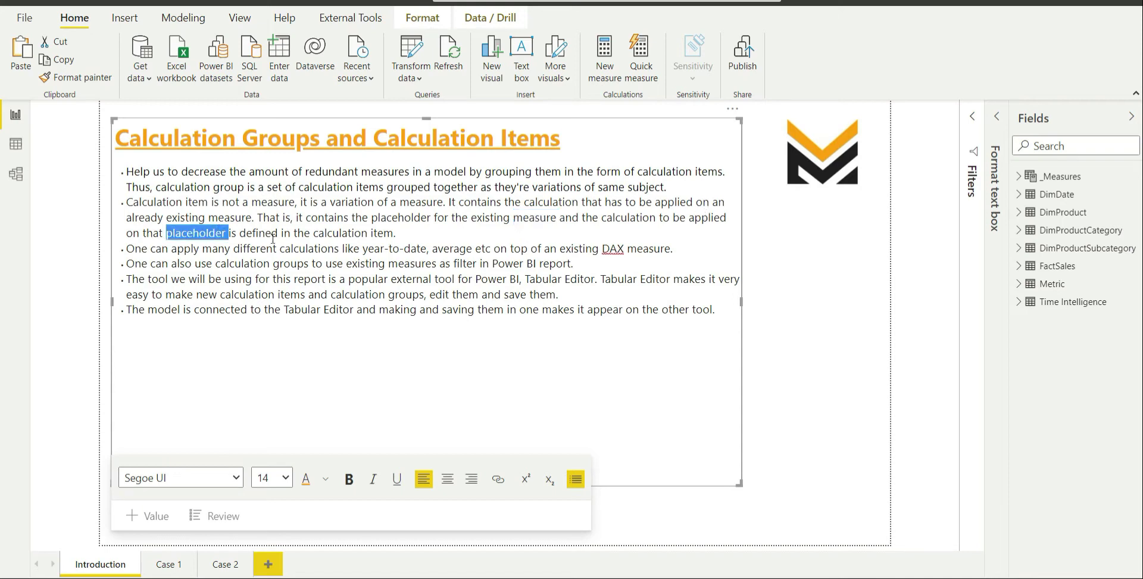
double_click(348, 232)
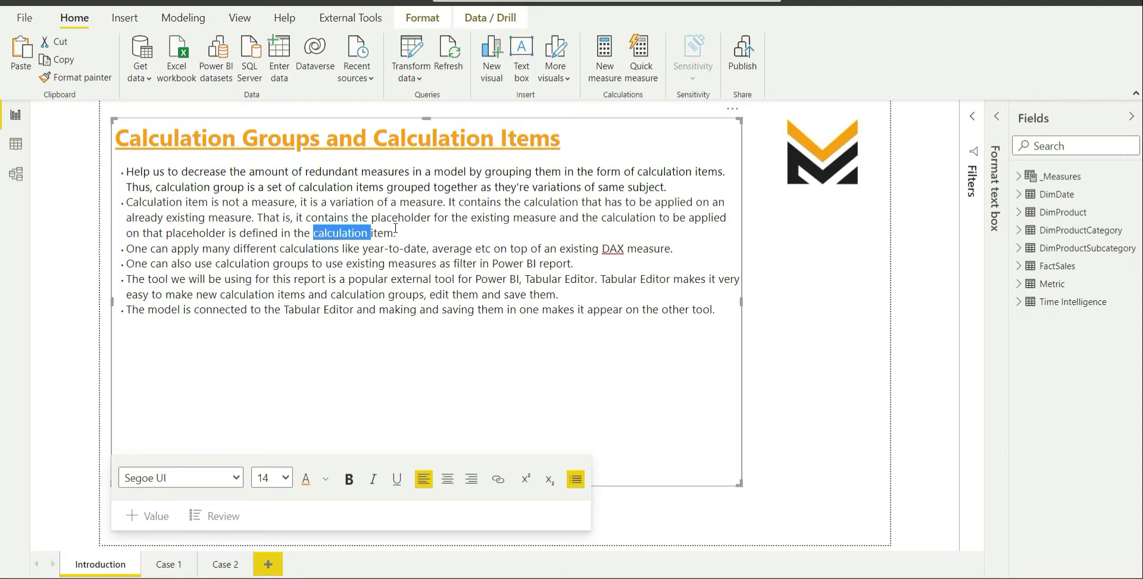
- Read the introduction's points on applying calculations to DAX measures, filtering with calculation groups, and the Tabular Editor connection
double_click(178, 249)
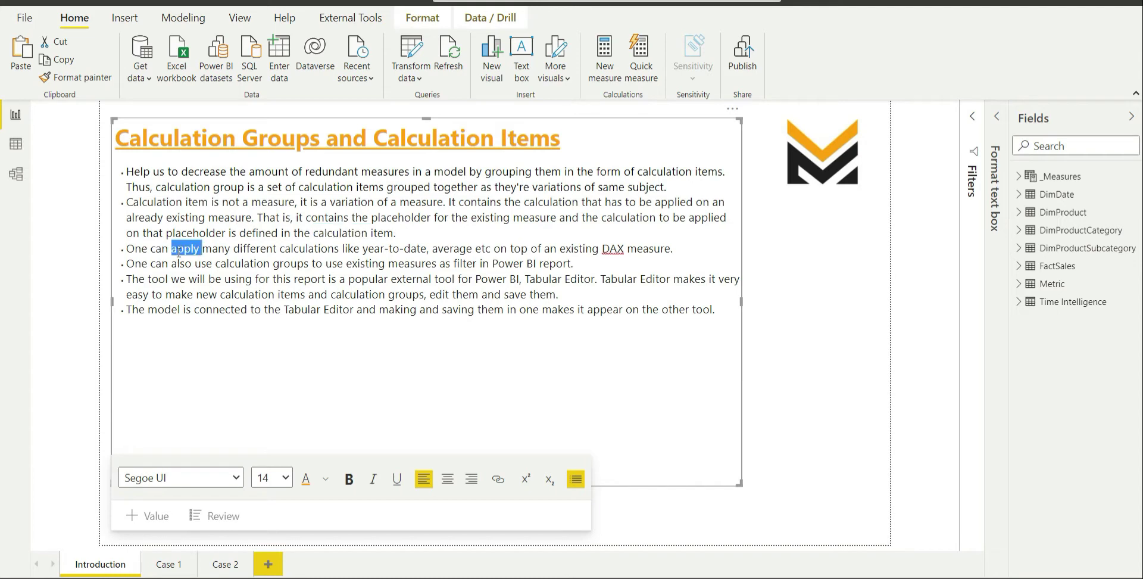
double_click(404, 250)
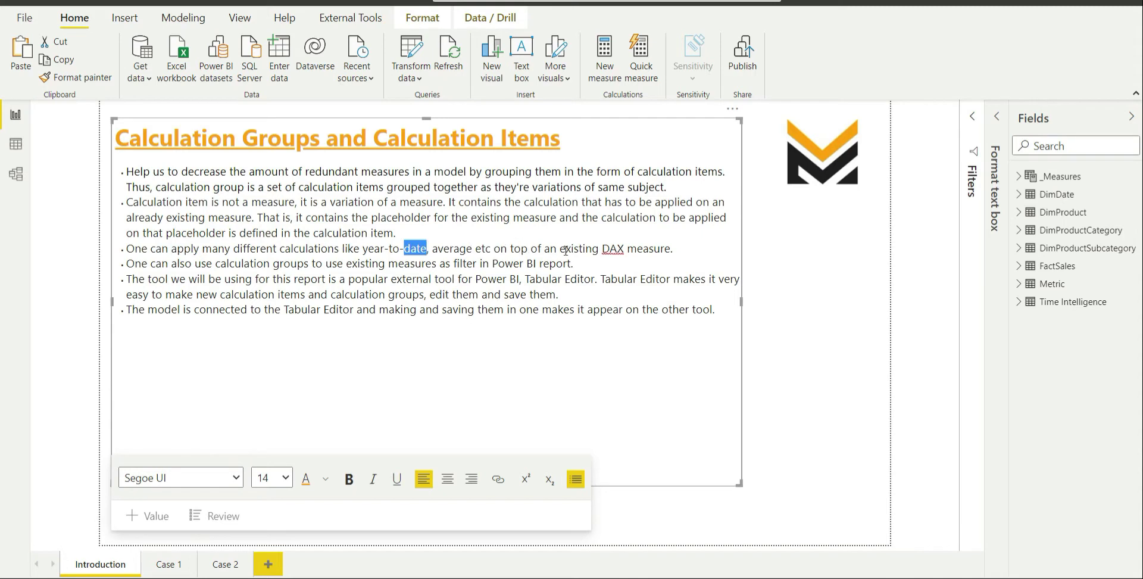
double_click(641, 250)
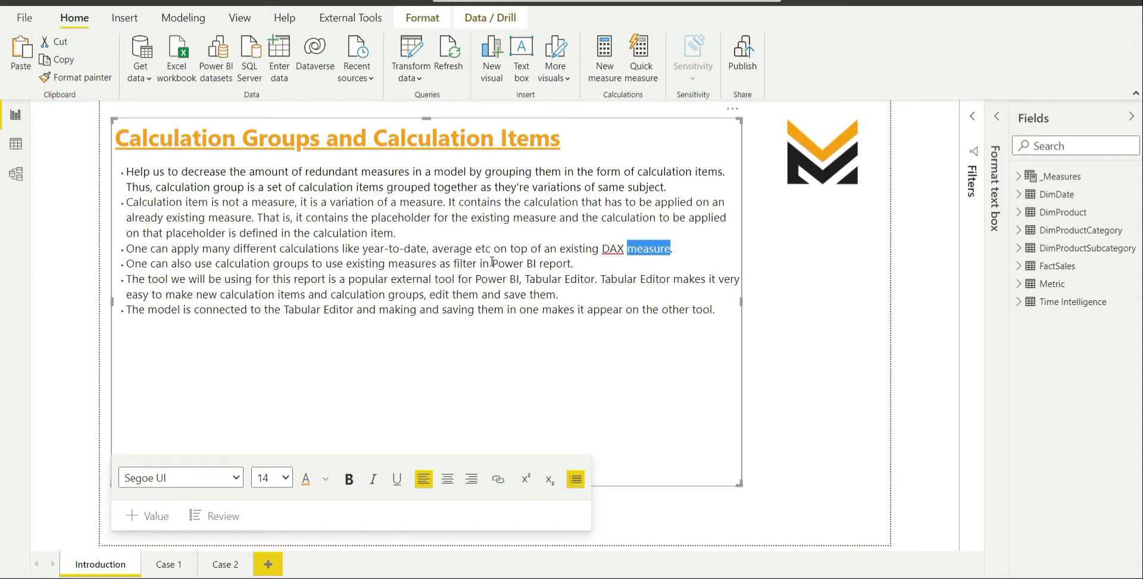
double_click(520, 264)
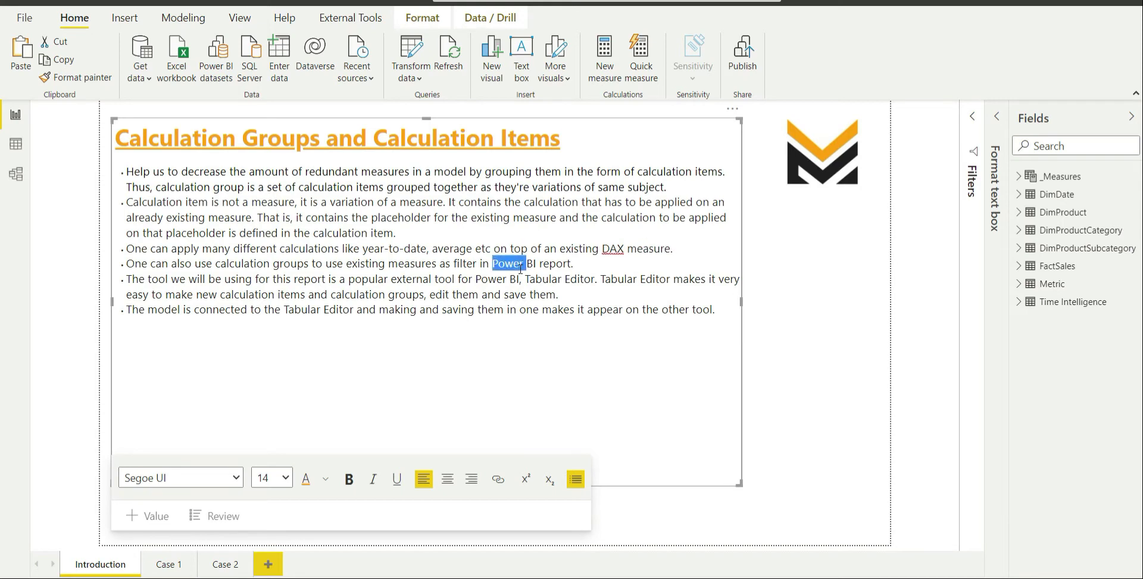
double_click(552, 263)
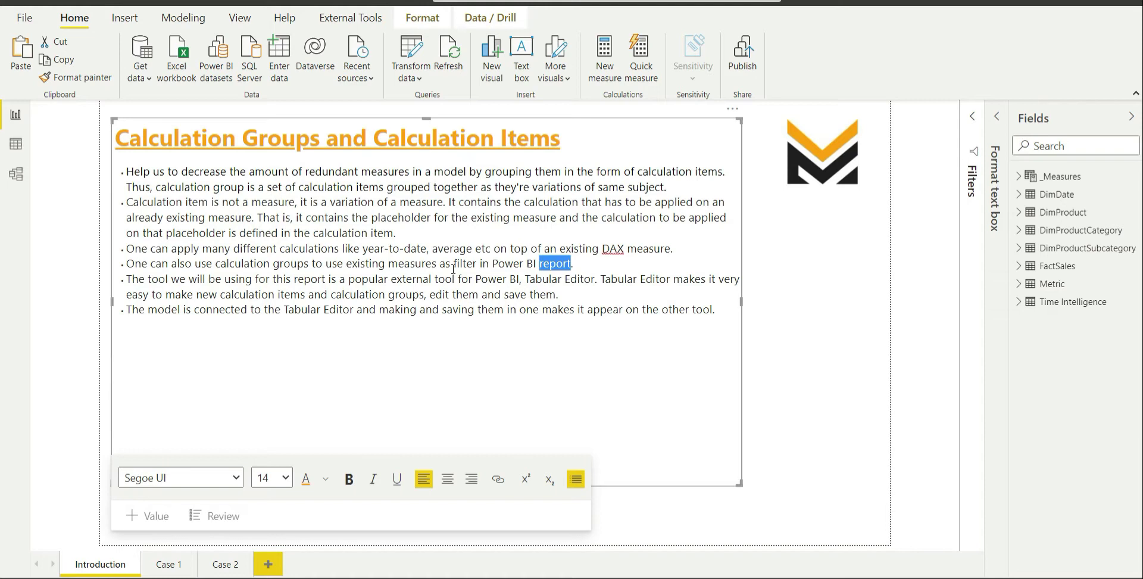
double_click(442, 281)
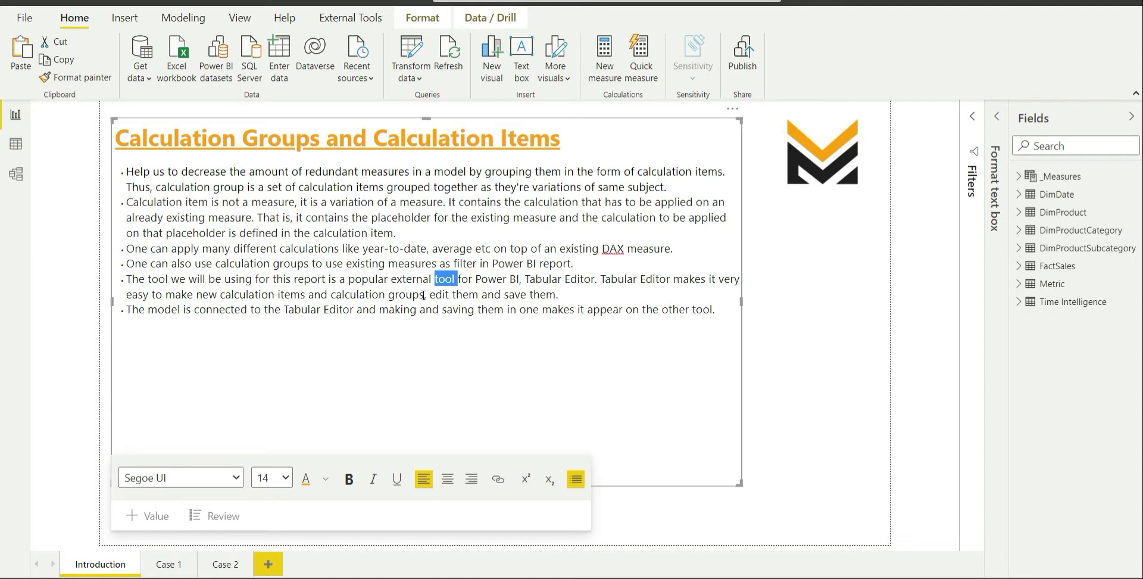
double_click(244, 310)
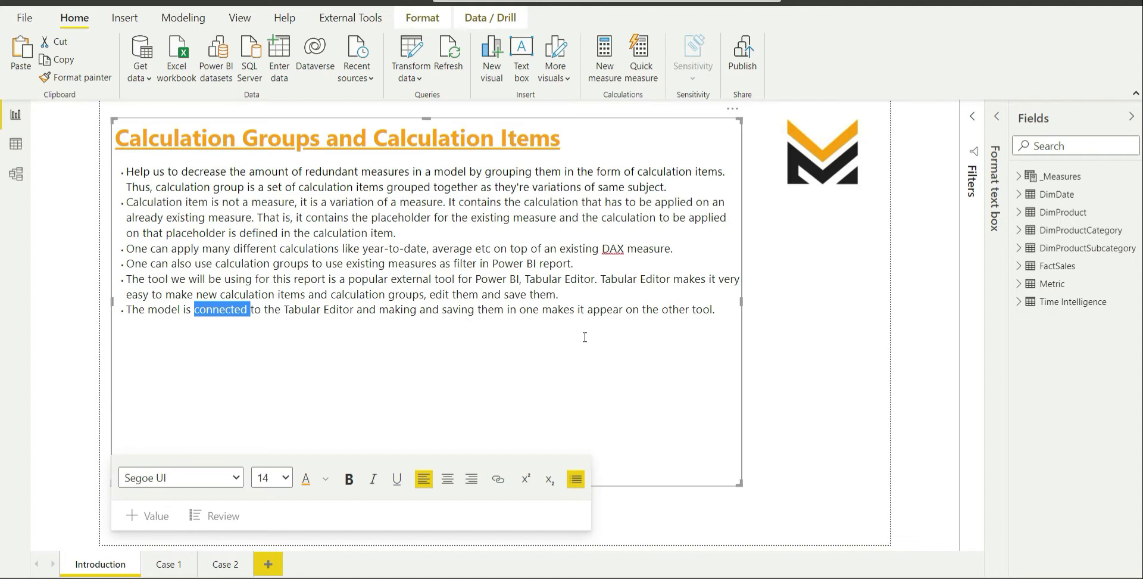
- Examine the DAX formulas of the base measures Sales Amount, Sales Quantity, Total Cost and Margin in the _Measures table
left_click(1019, 177)
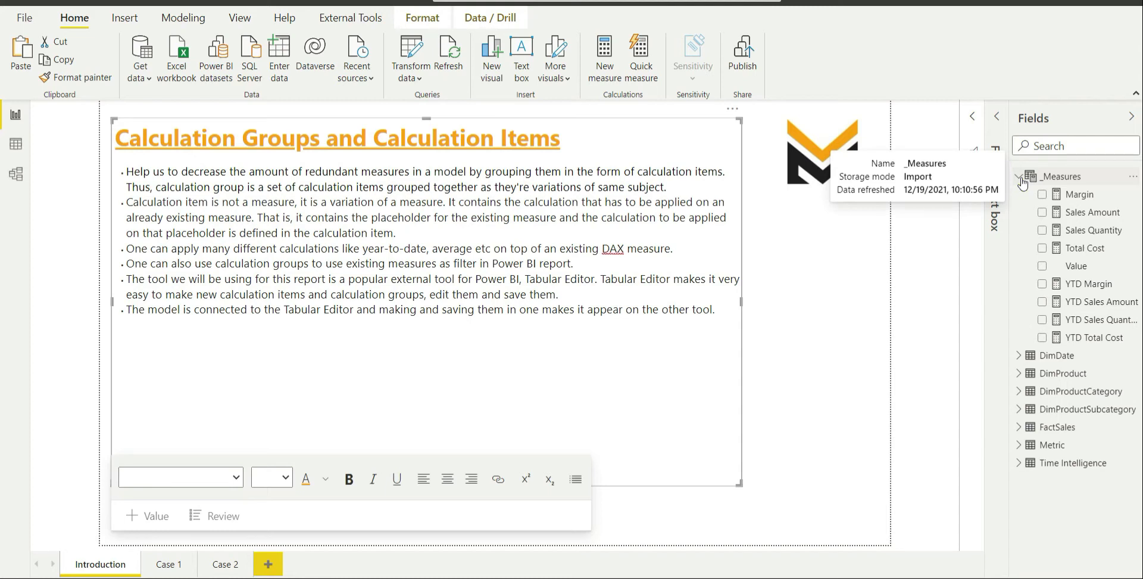
left_click(1090, 213)
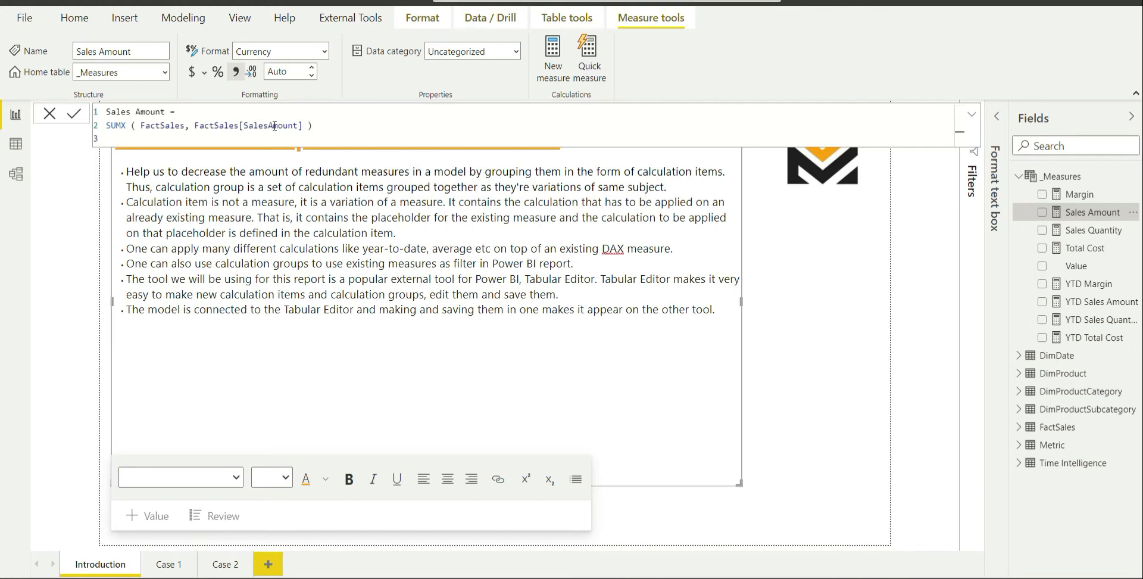
double_click(111, 121)
double_click(285, 126)
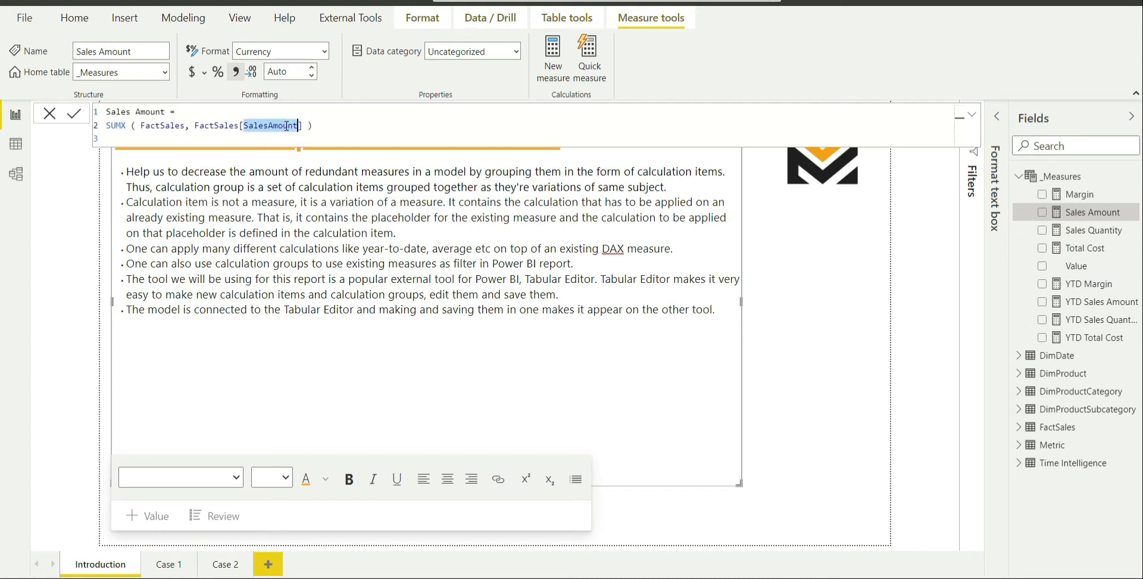
left_click(343, 134)
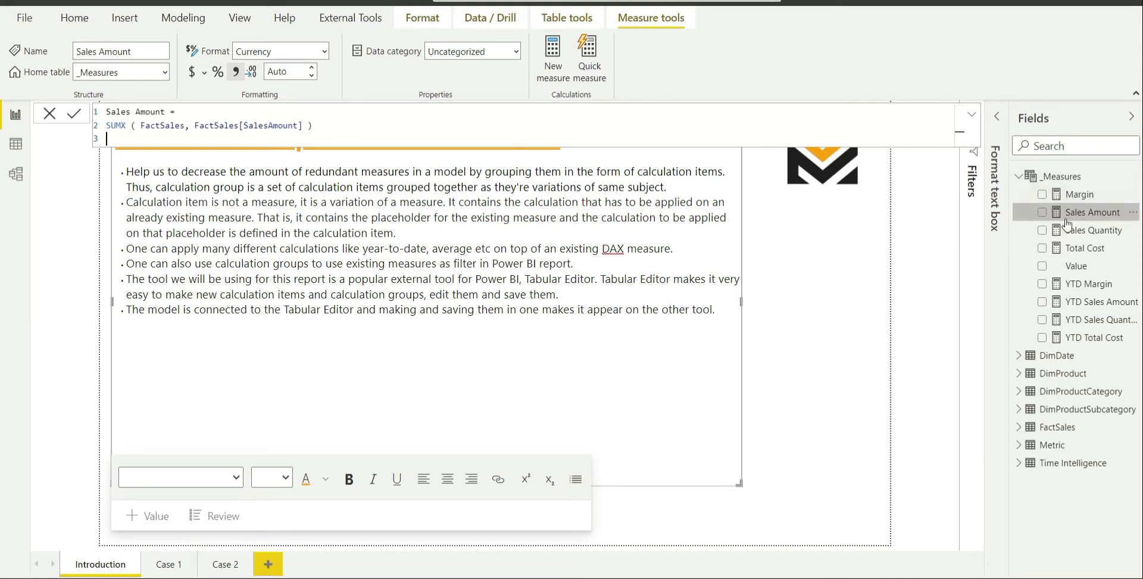
left_click(1102, 230)
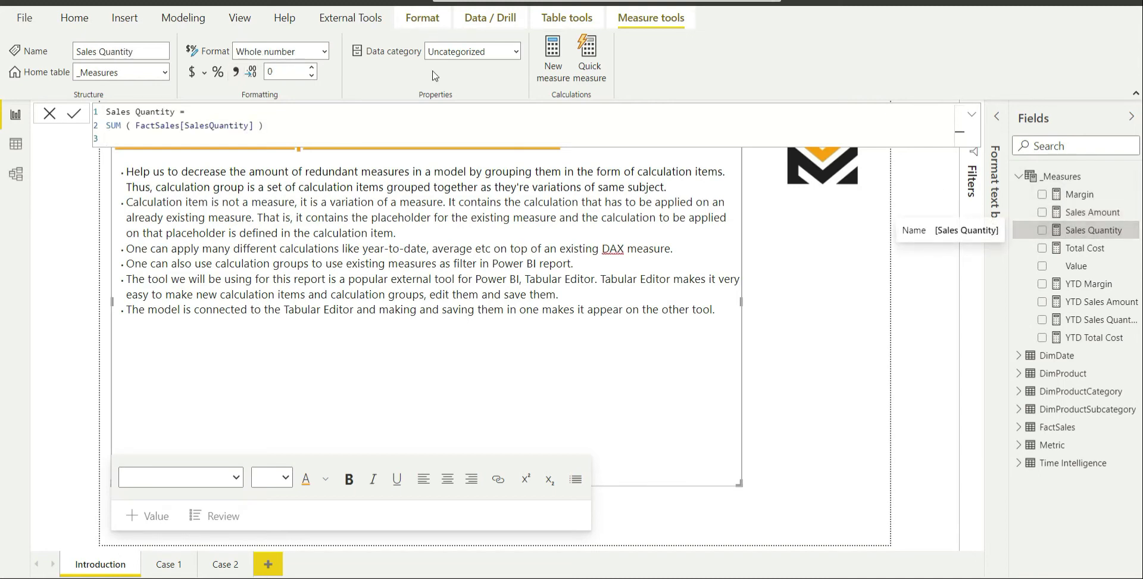
double_click(223, 124)
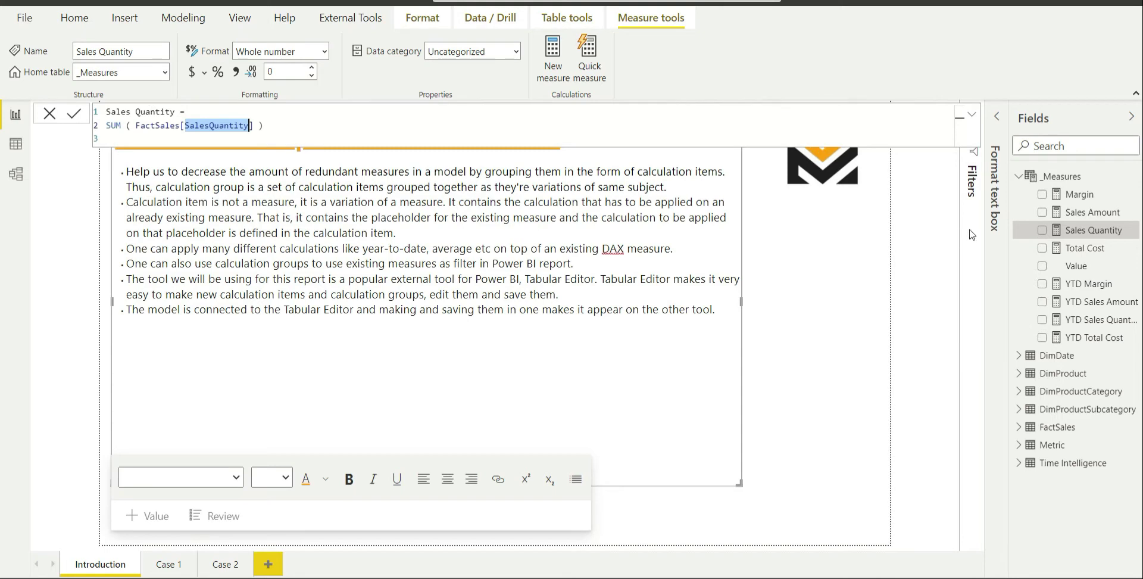
left_click(1078, 250)
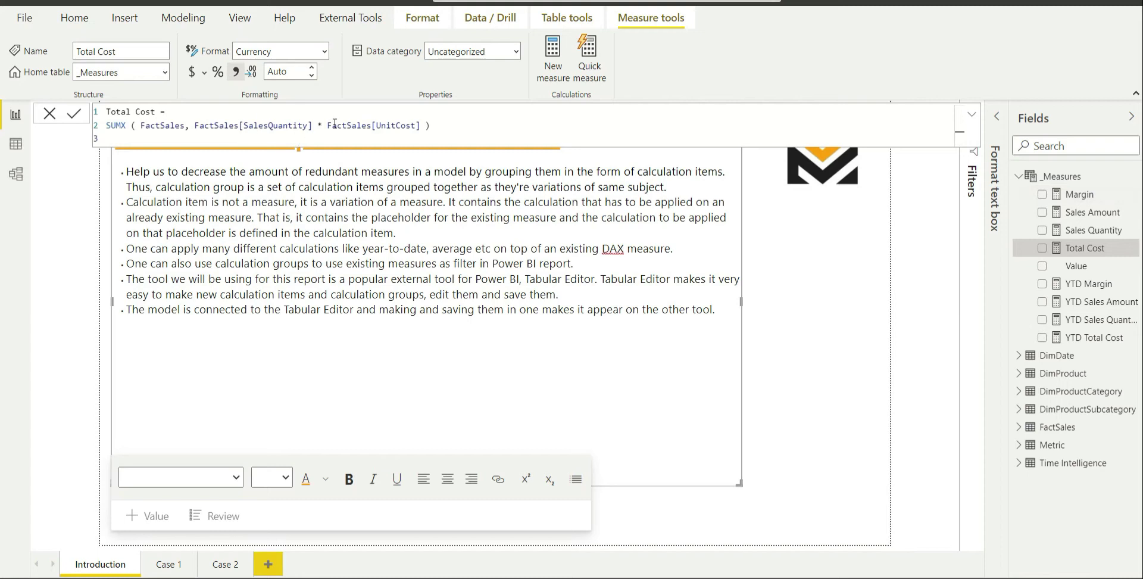
left_click(1090, 198)
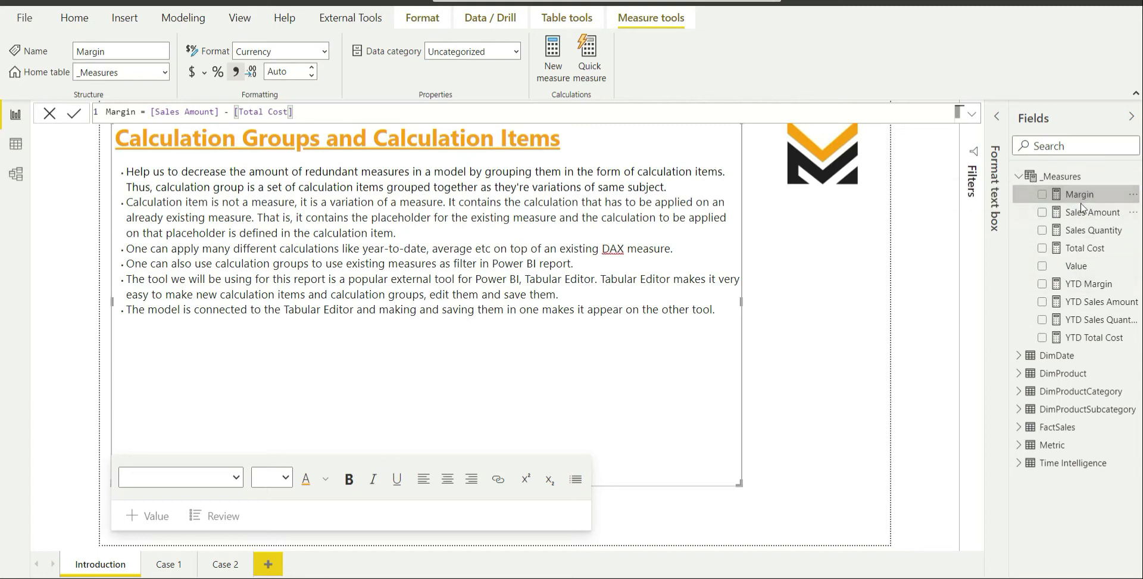
- Examine the DAX formulas of the YTD Margin, YTD Sales Amount, YTD Sales Quantity and YTD Total Cost measures
left_click(1082, 286)
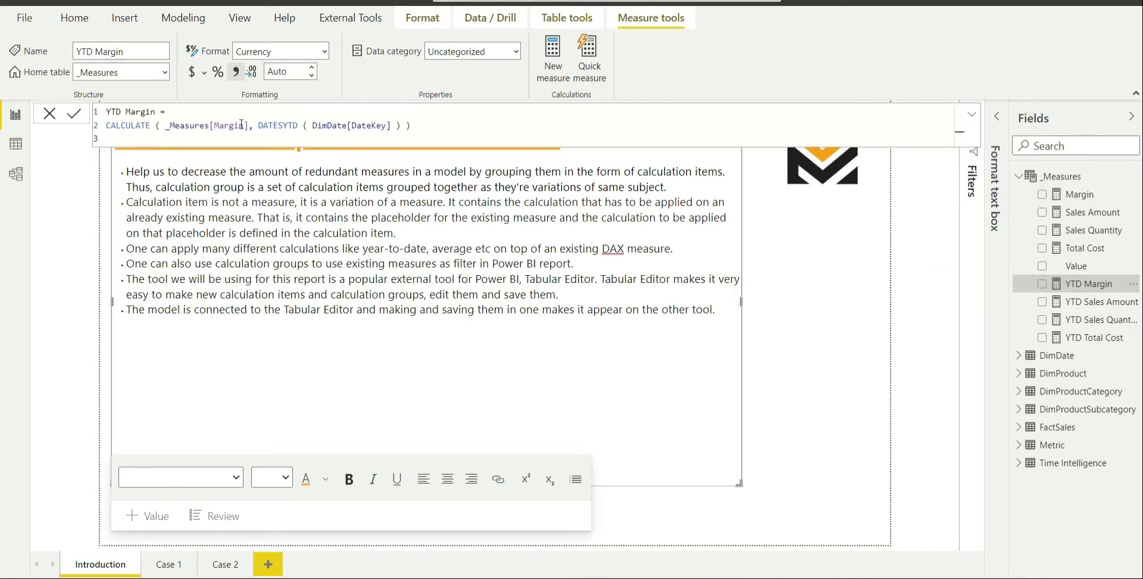
double_click(142, 127)
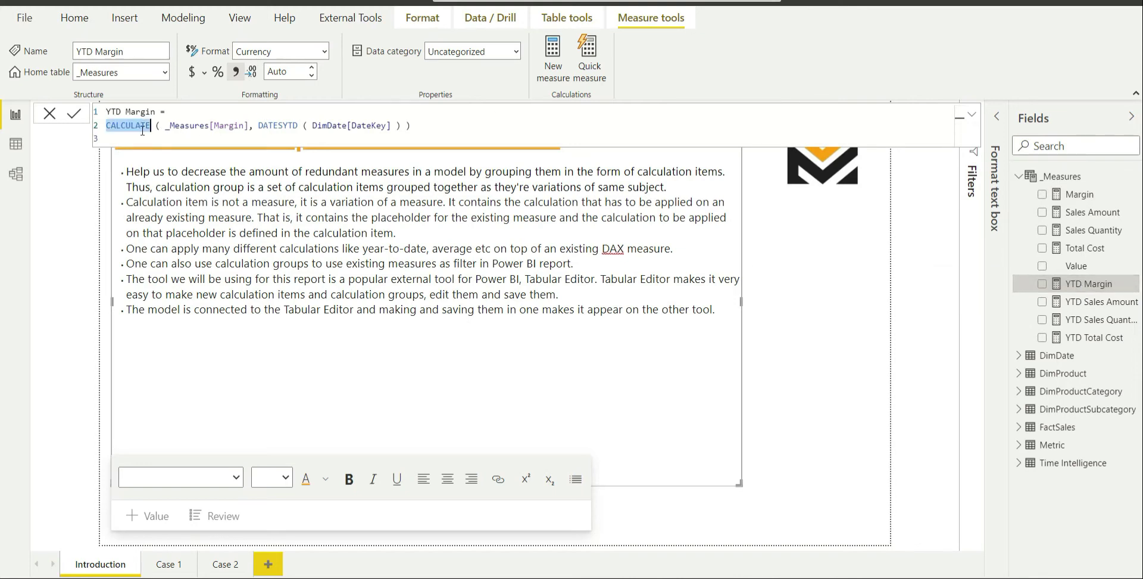
double_click(290, 125)
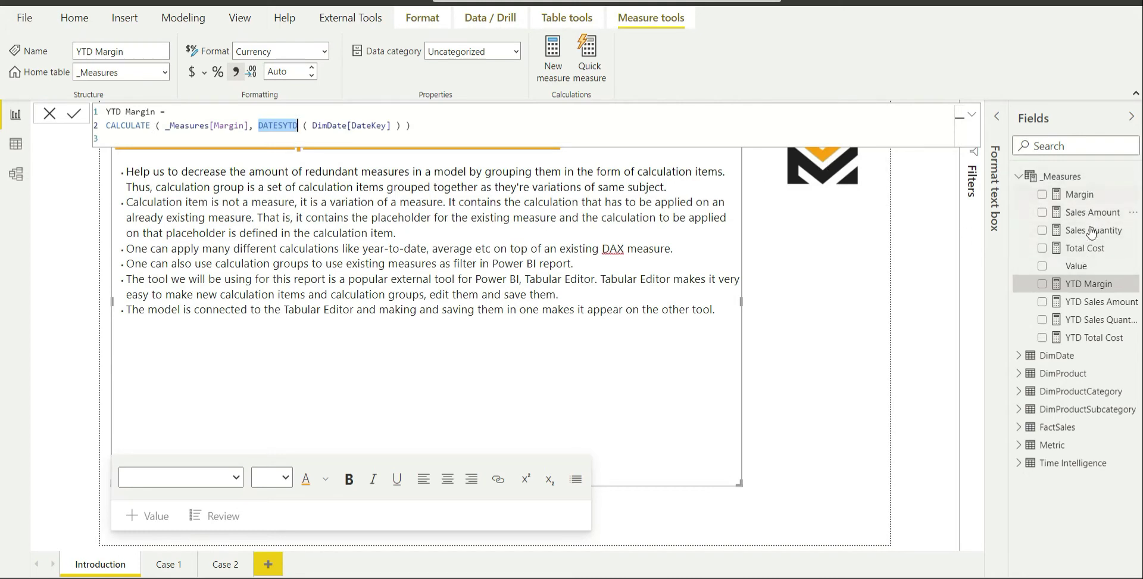
left_click(1097, 305)
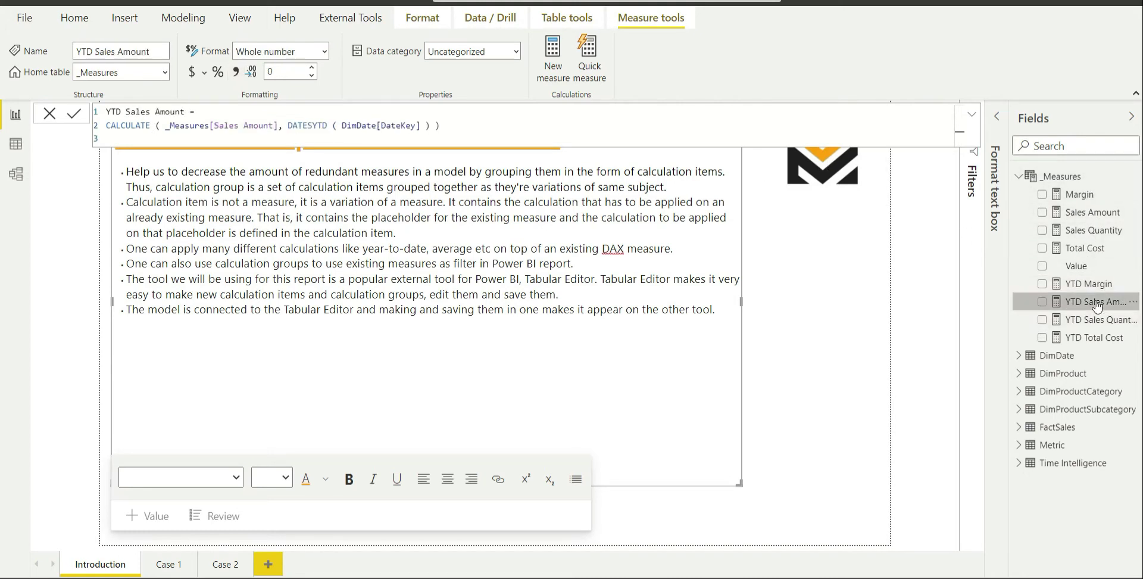
double_click(245, 126)
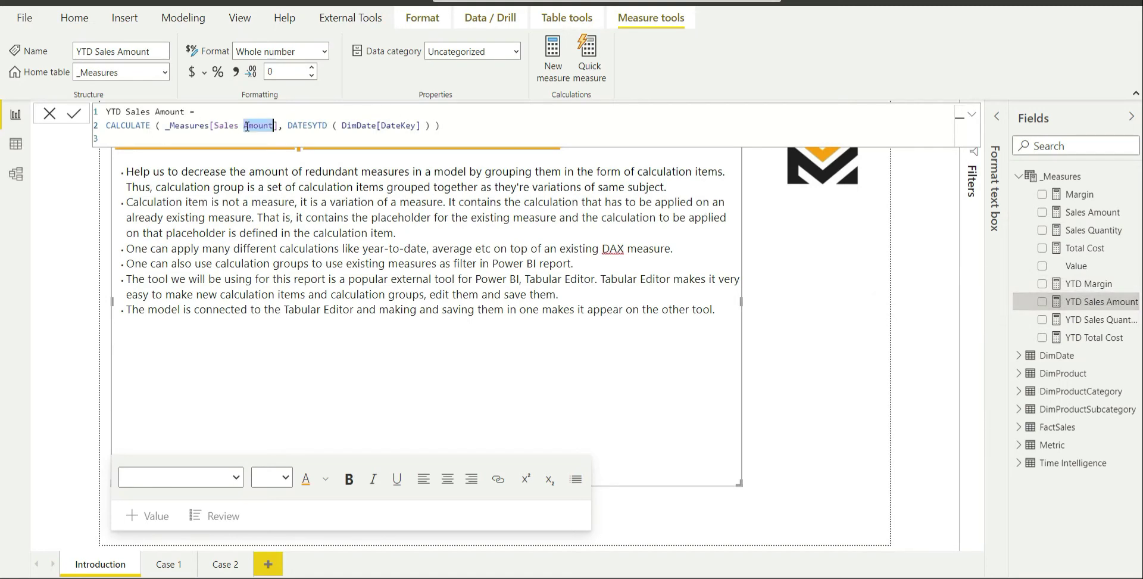
double_click(362, 126)
double_click(302, 126)
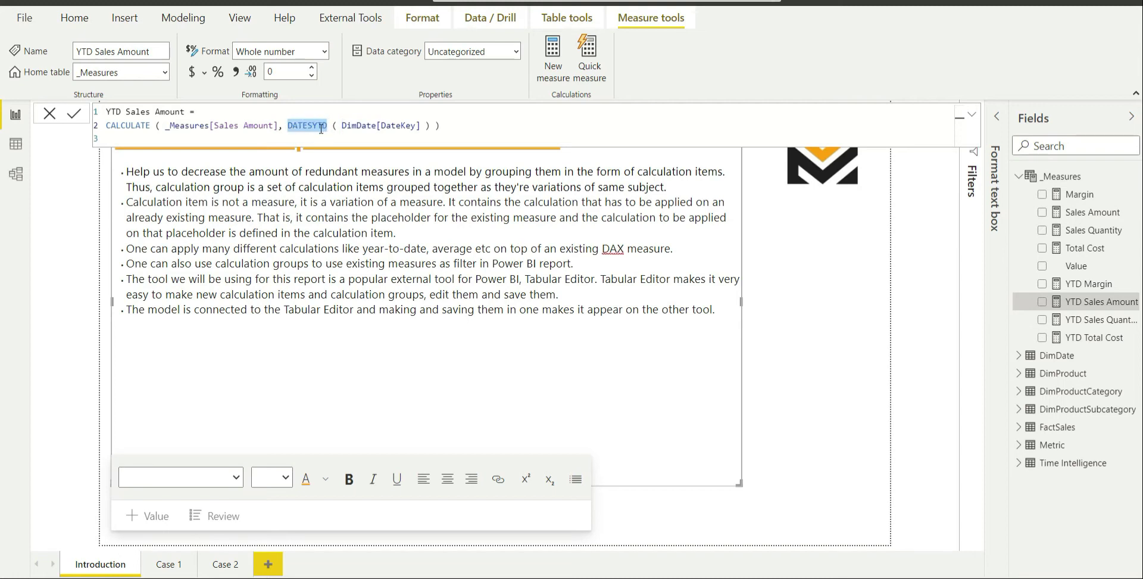
left_click(1102, 320)
left_click(1099, 338)
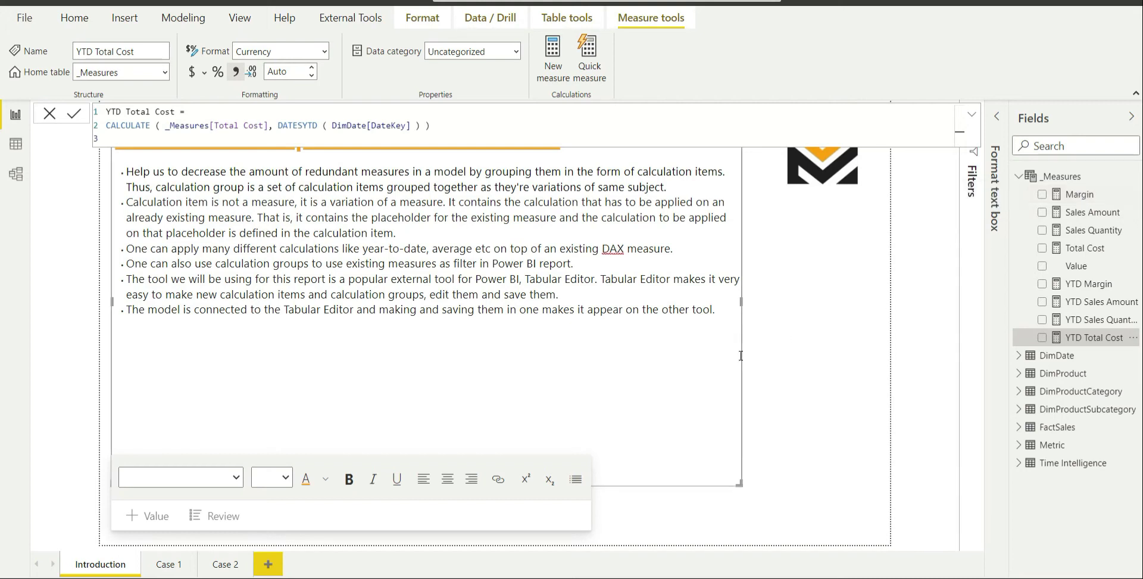
left_click(704, 309)
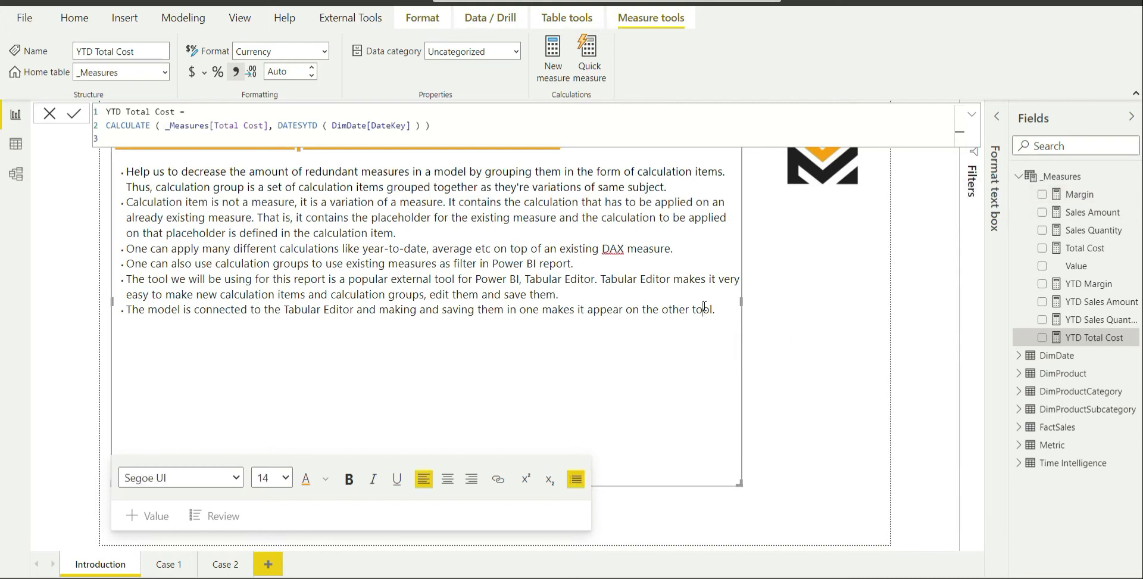
left_click(902, 347)
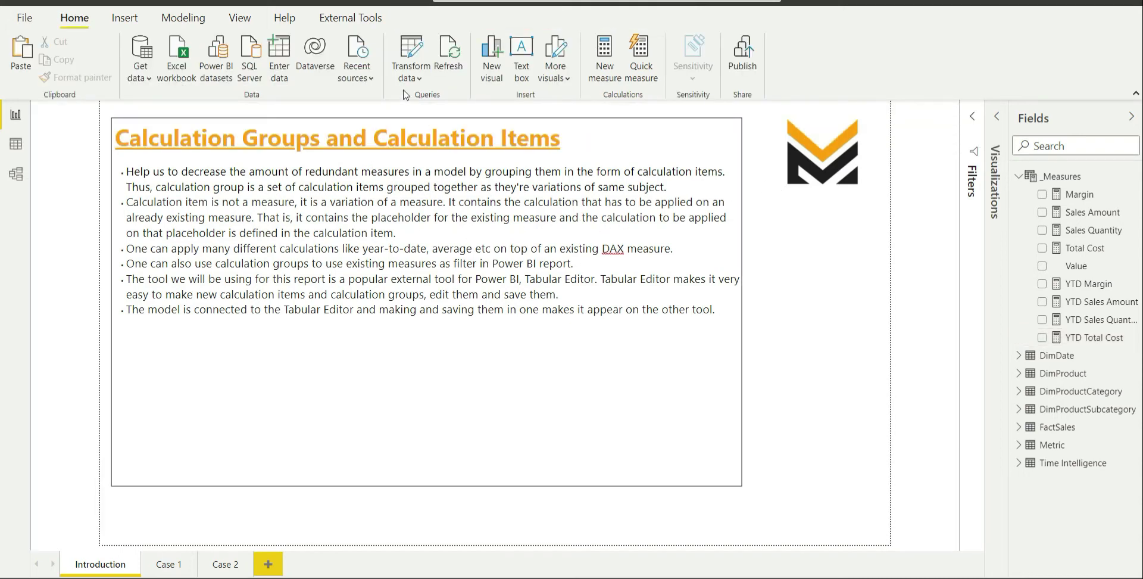
- Open the model in Tabular Editor, maximize its window and expand the model's Tables folder
left_click(350, 18)
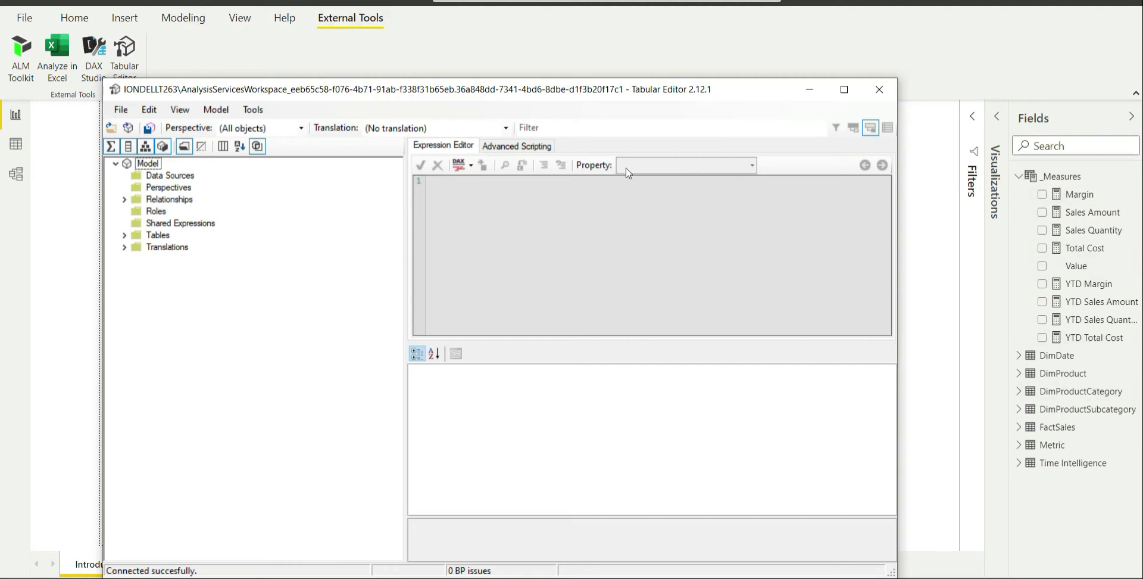
left_click(846, 91)
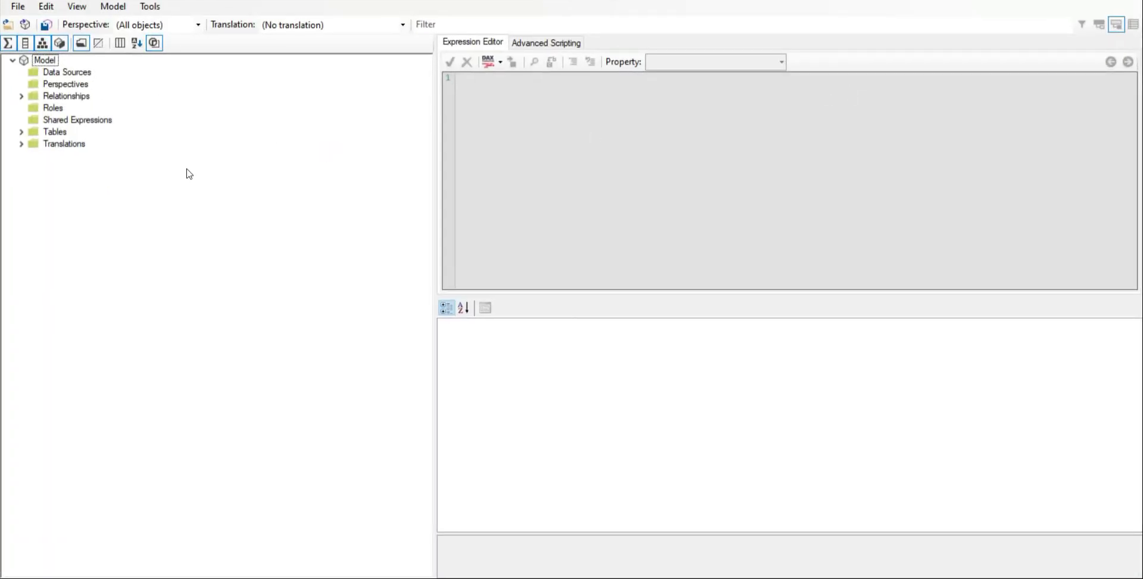
left_click(22, 132)
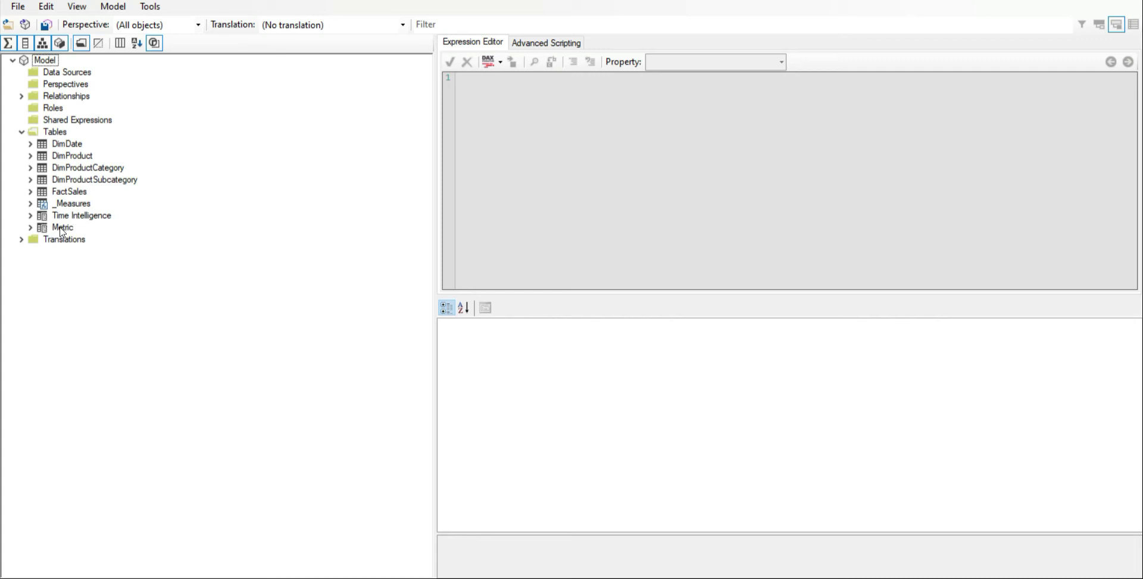
- Create a new calculation group named Demo in the model's Tables folder
right_click(48, 133)
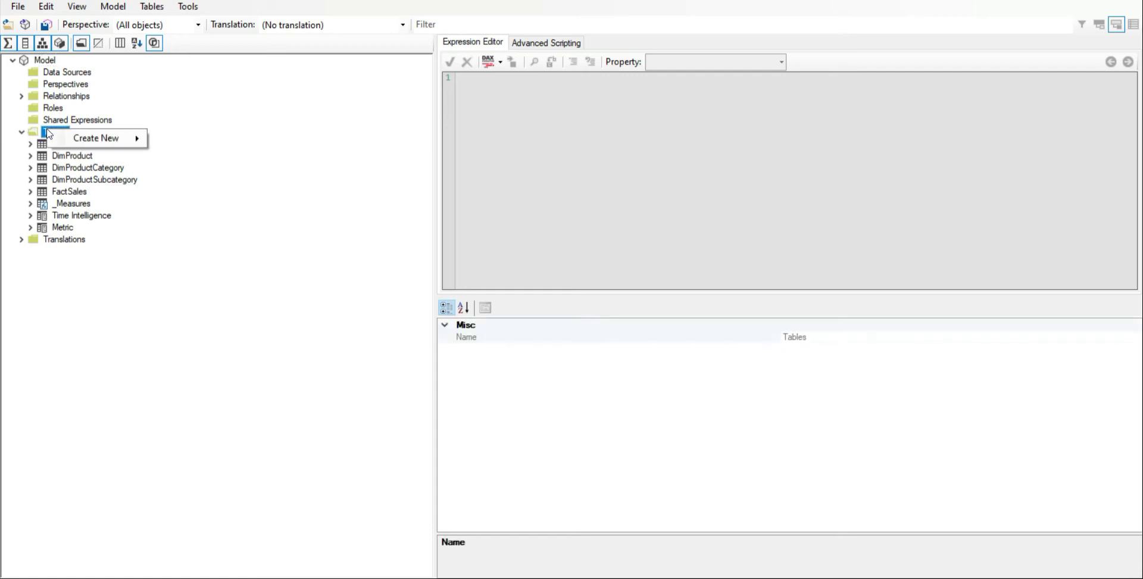
left_click(42, 131)
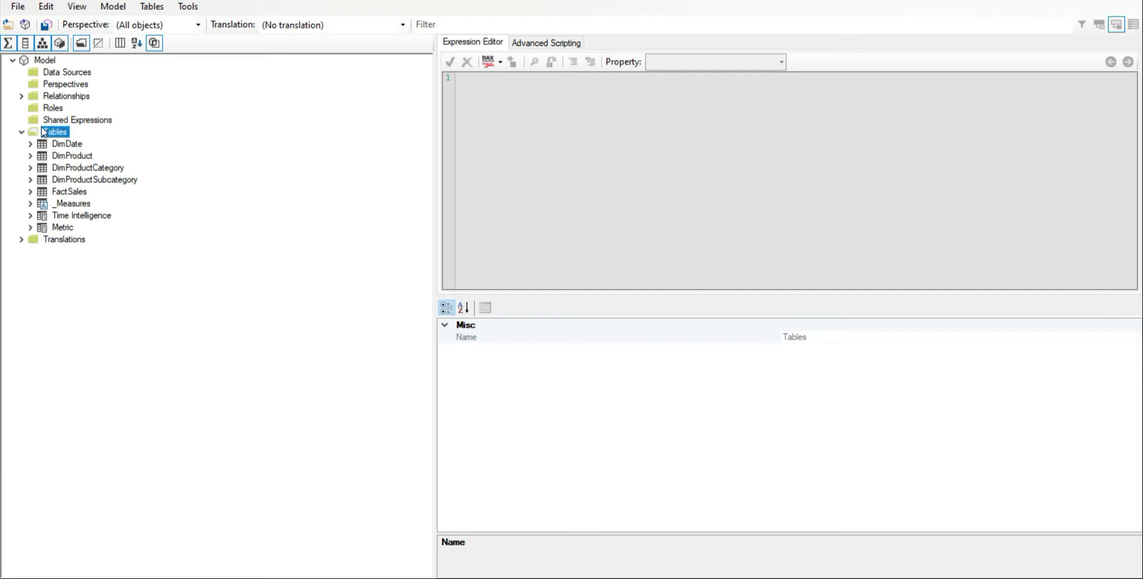
right_click(41, 128)
mouse_move(80, 137)
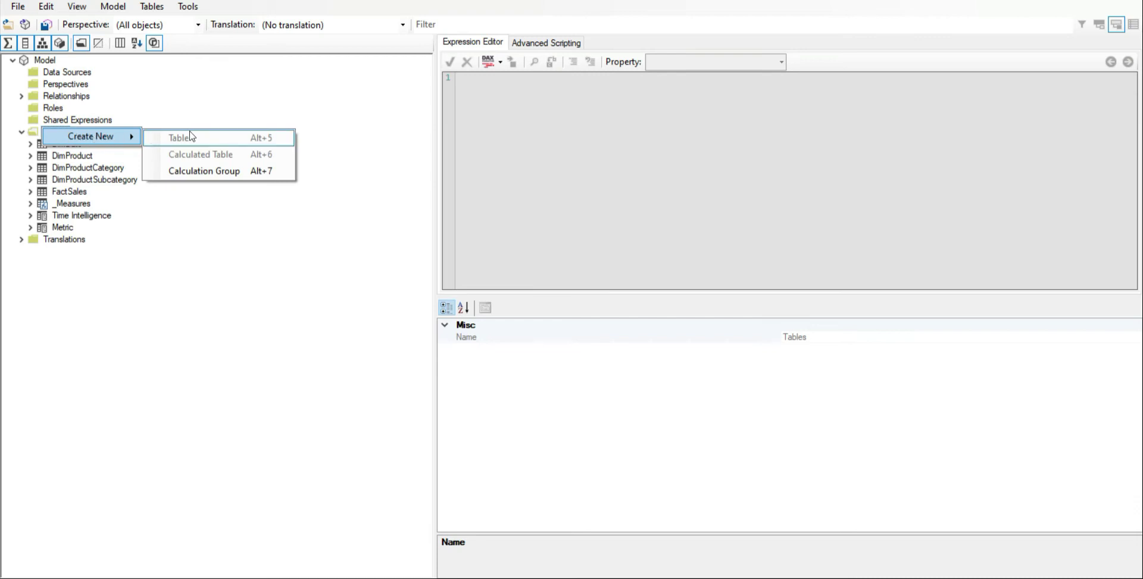
left_click(188, 171)
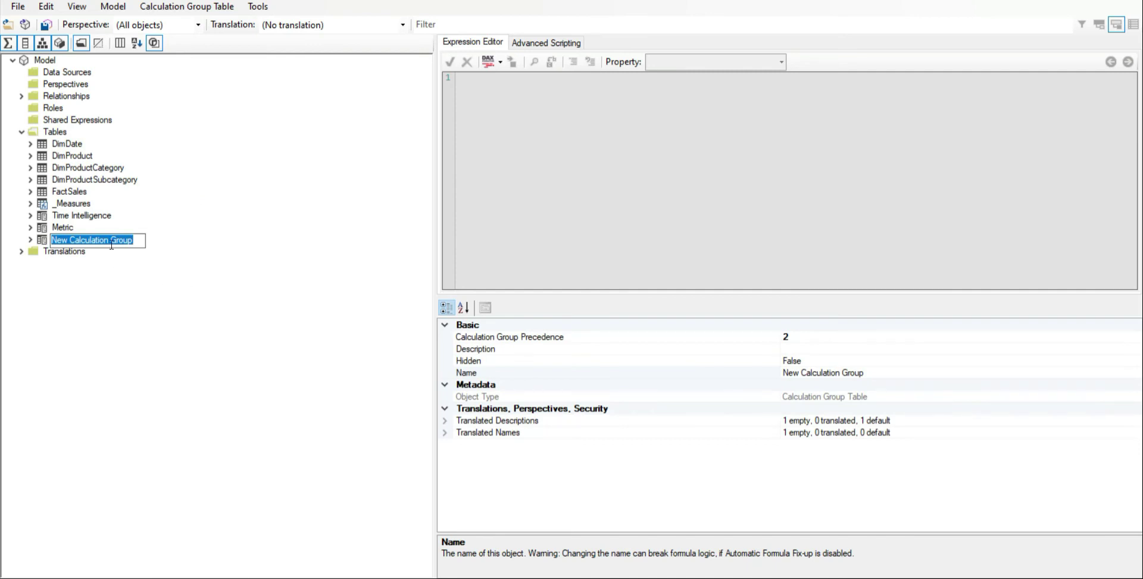
type("Demo")
key("Return")
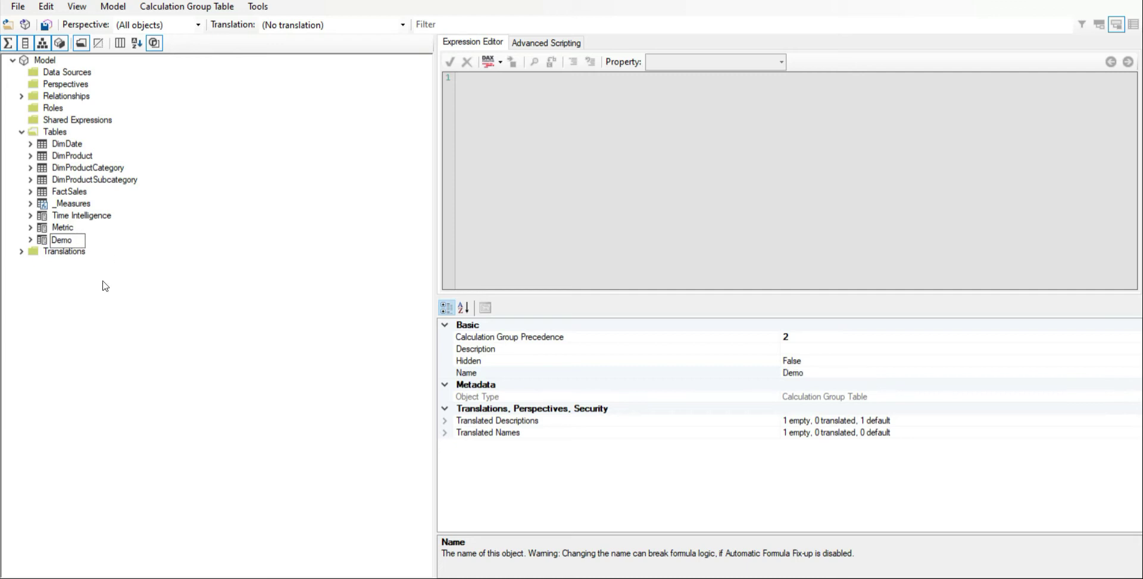
- Add a calculation item to the Demo group and give it the expression "Demo purpose"
left_click(31, 240)
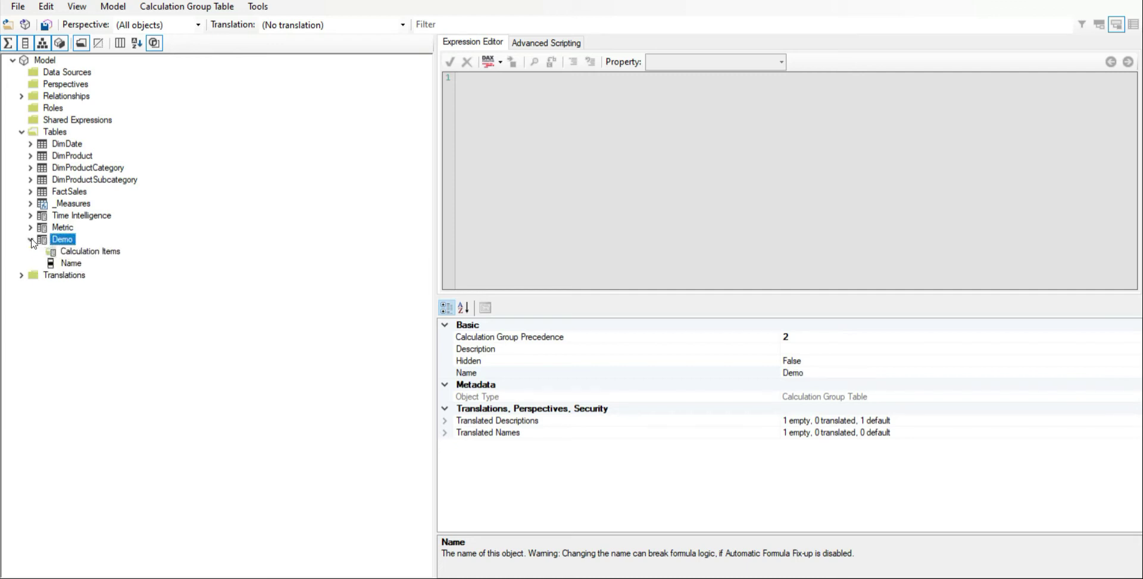
right_click(77, 252)
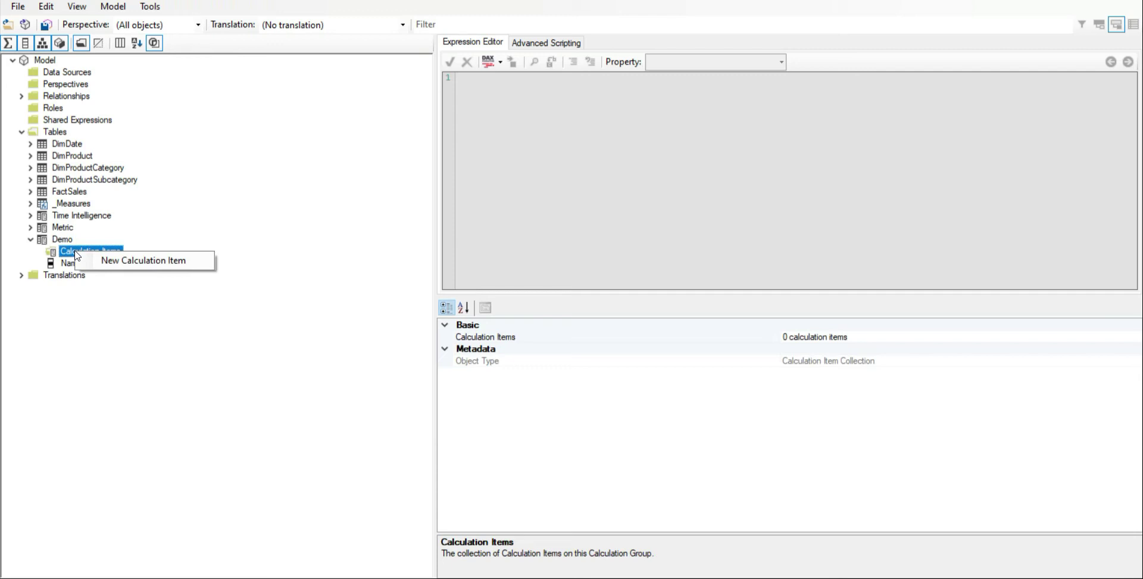
left_click(124, 265)
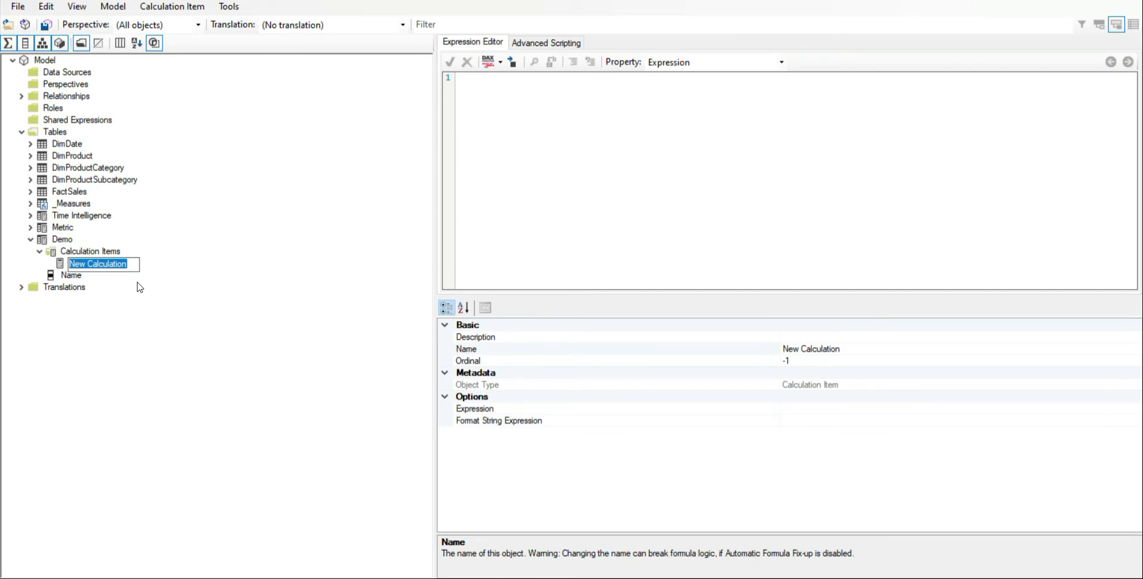
type("Demo1")
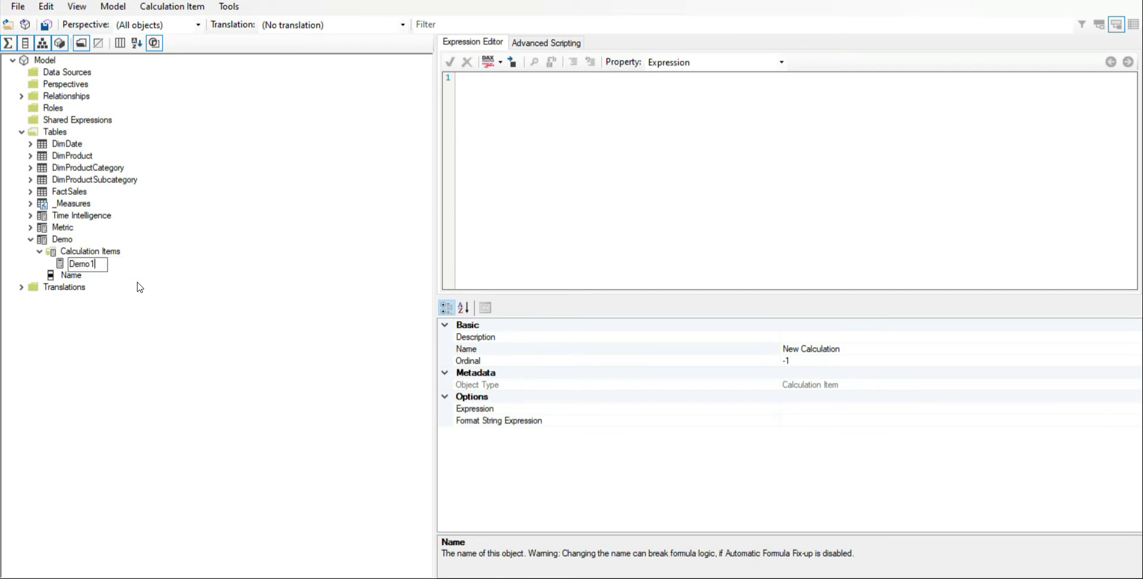
left_click(536, 124)
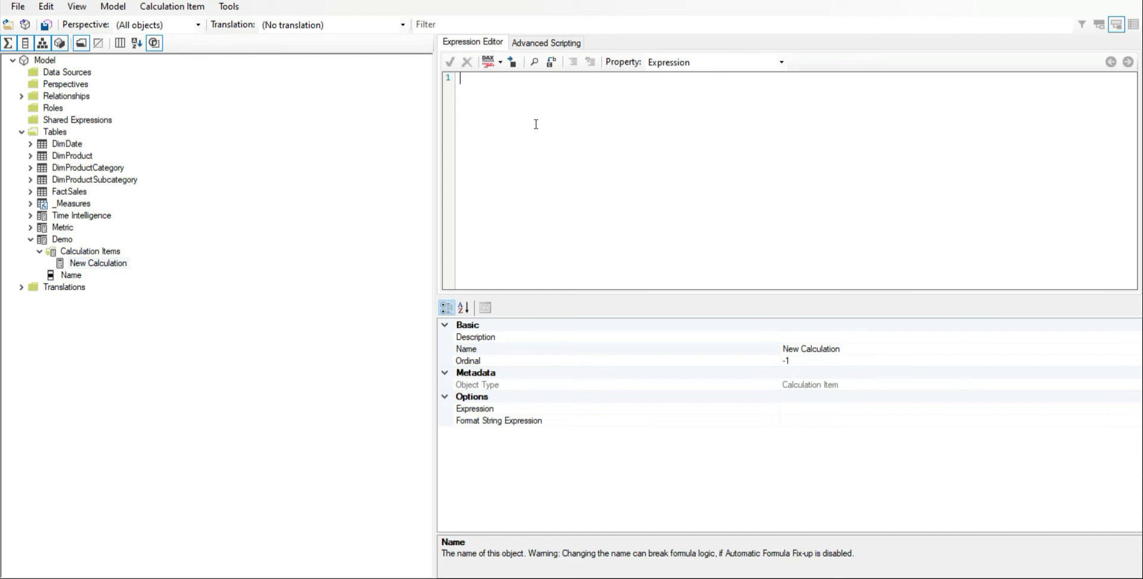
type("\"Demo purpose")
left_click(451, 66)
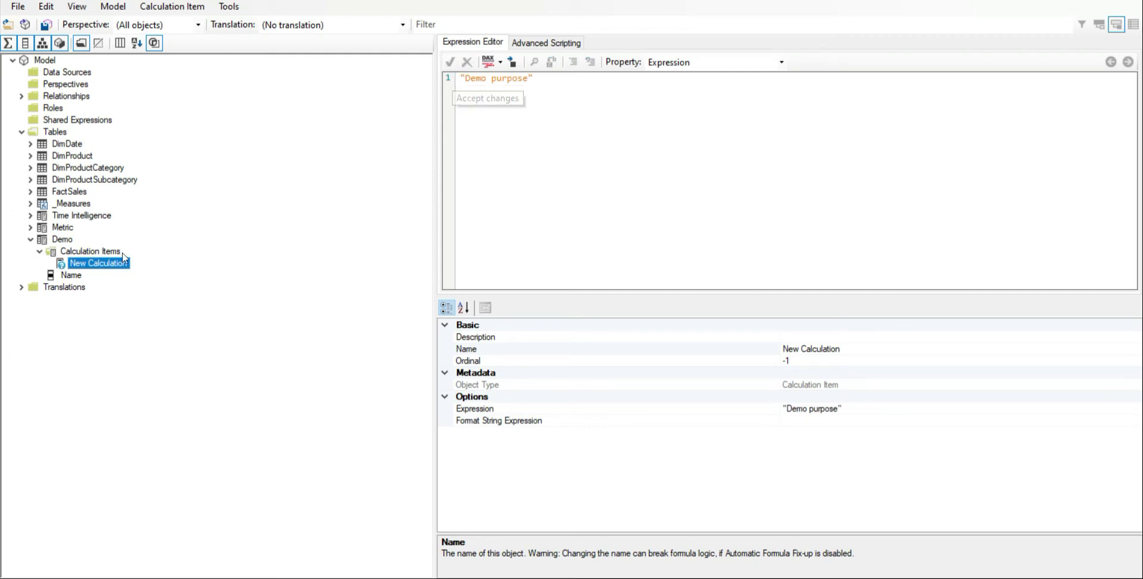
- Save the model changes, switch to Power BI Desktop and refresh the calculation groups
left_click(30, 240)
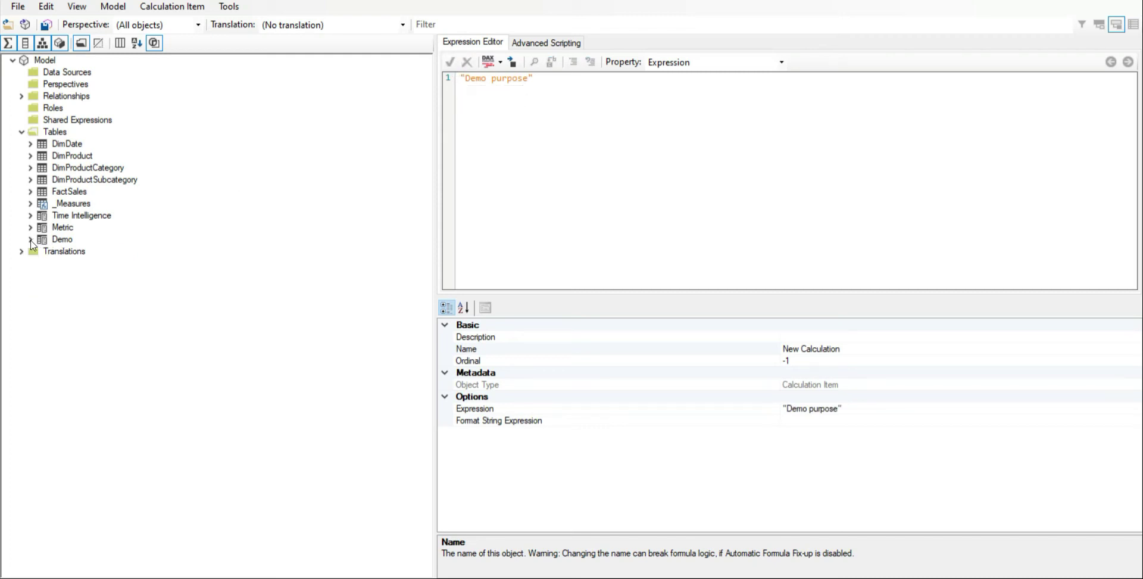
left_click(18, 6)
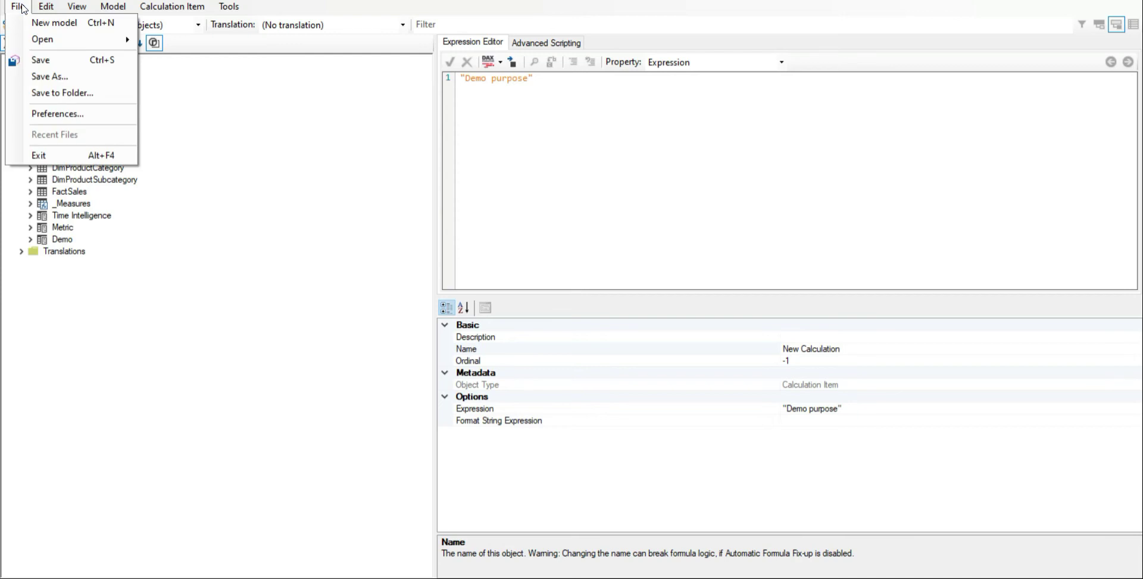
left_click(41, 60)
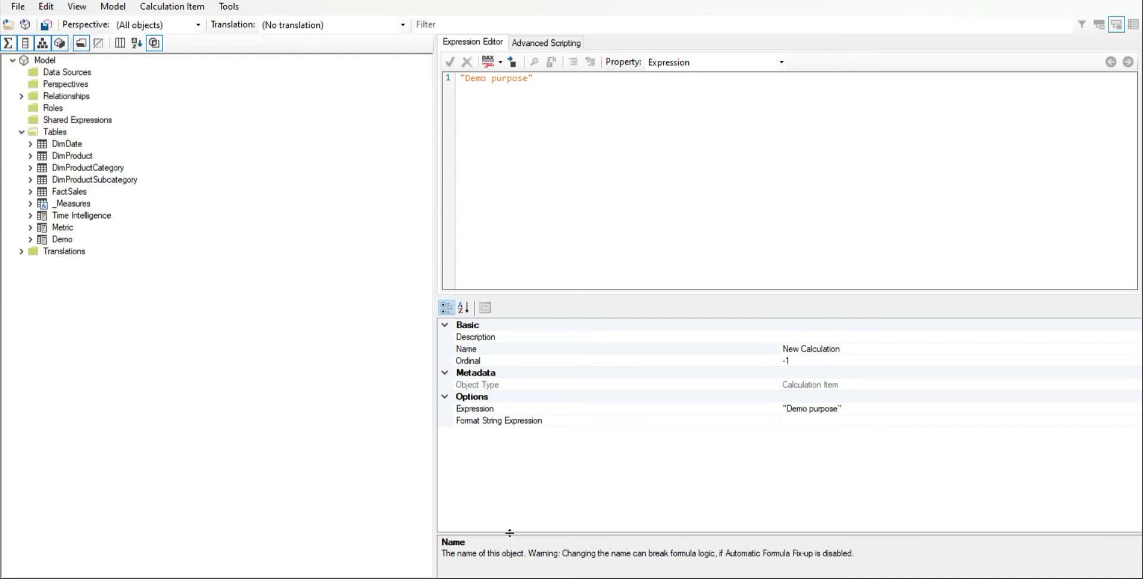
key("alt+Tab")
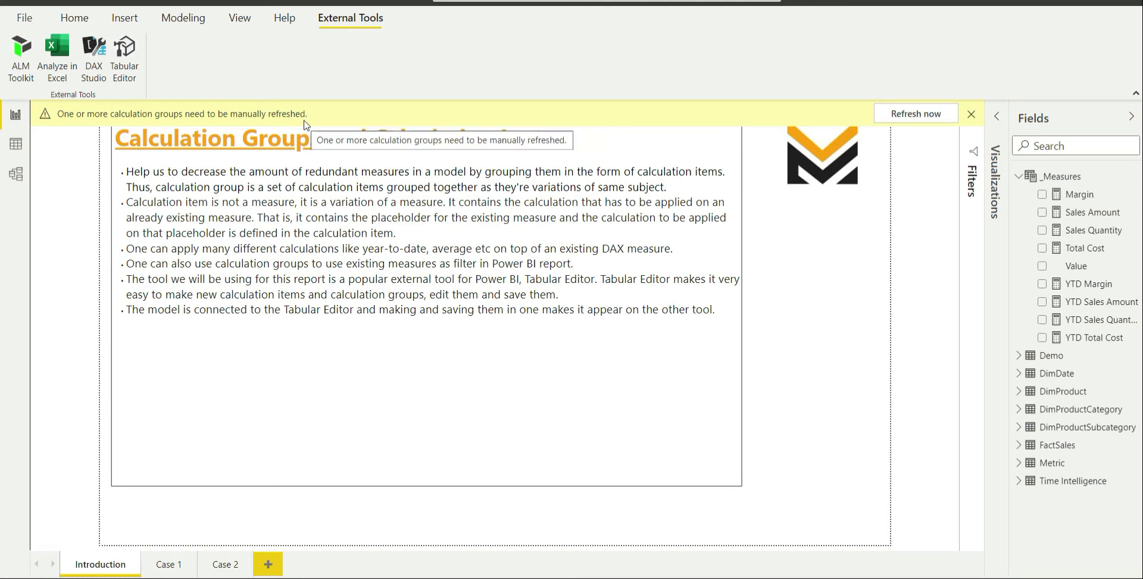
left_click(923, 114)
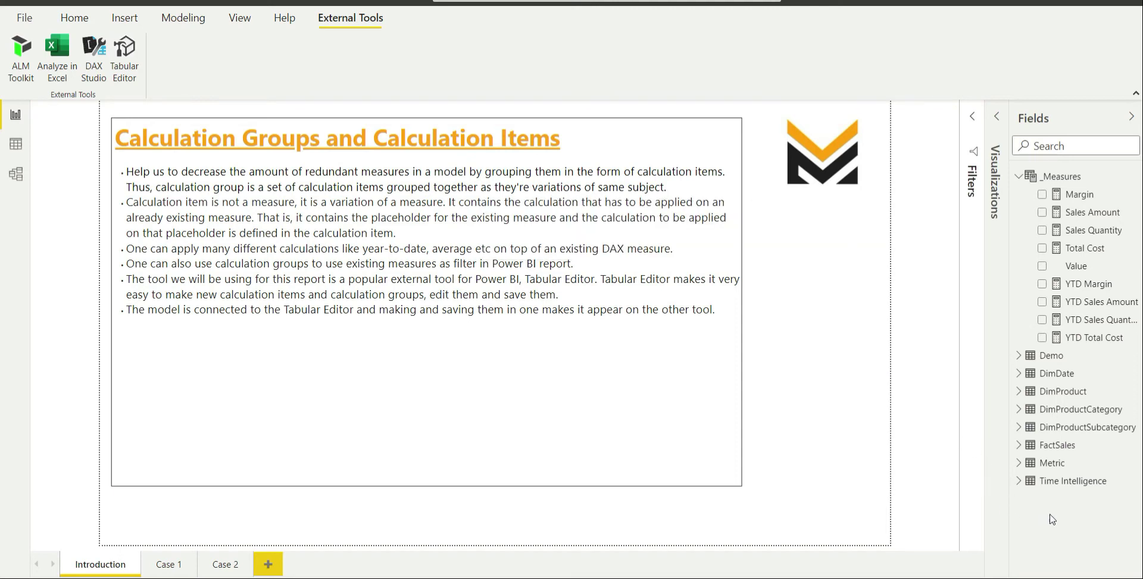
- Compare the Demo table's Name column and data in Power BI Desktop with its Name column and calculation item in Tabular Editor
left_click(1019, 356)
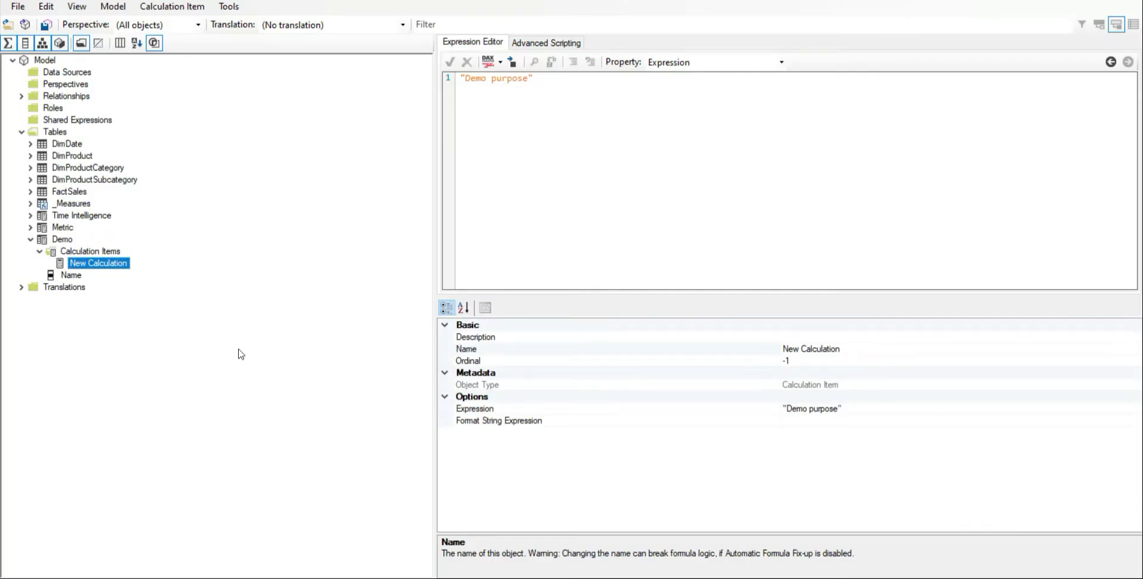
left_click(72, 277)
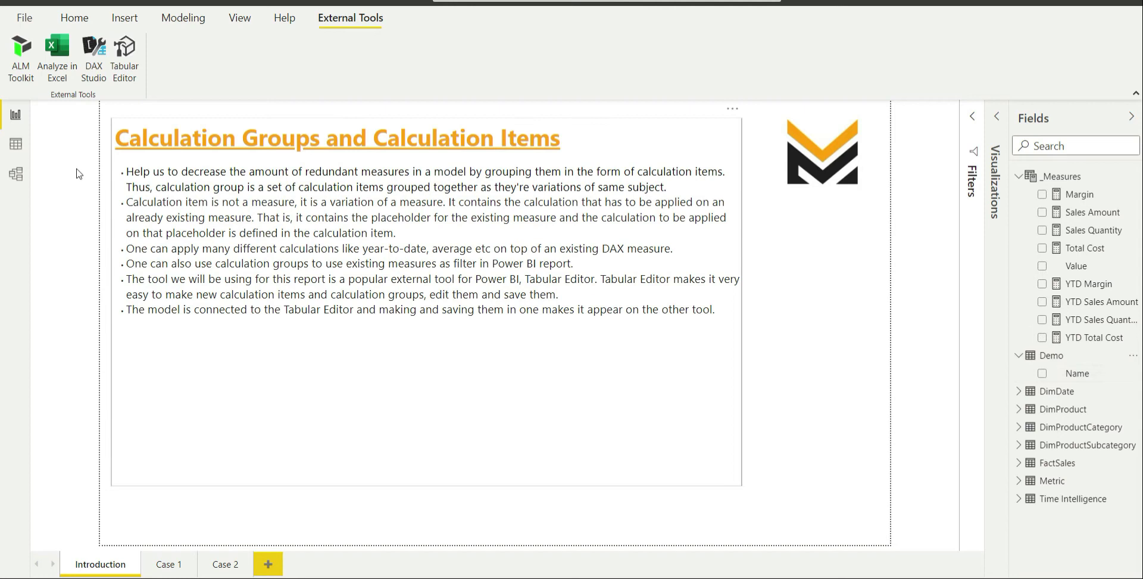
left_click(15, 143)
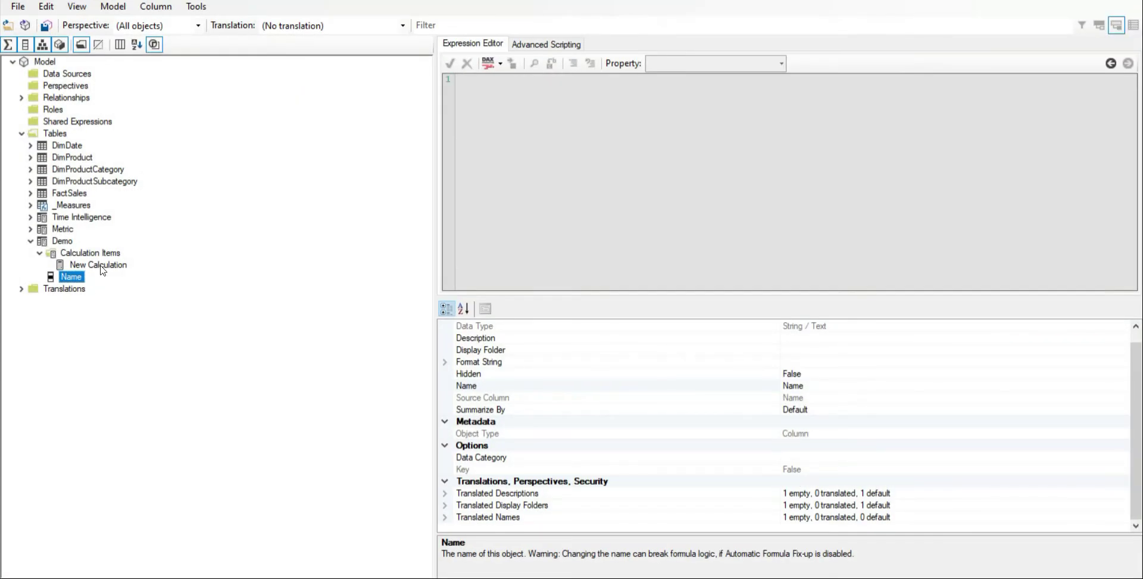
left_click(93, 266)
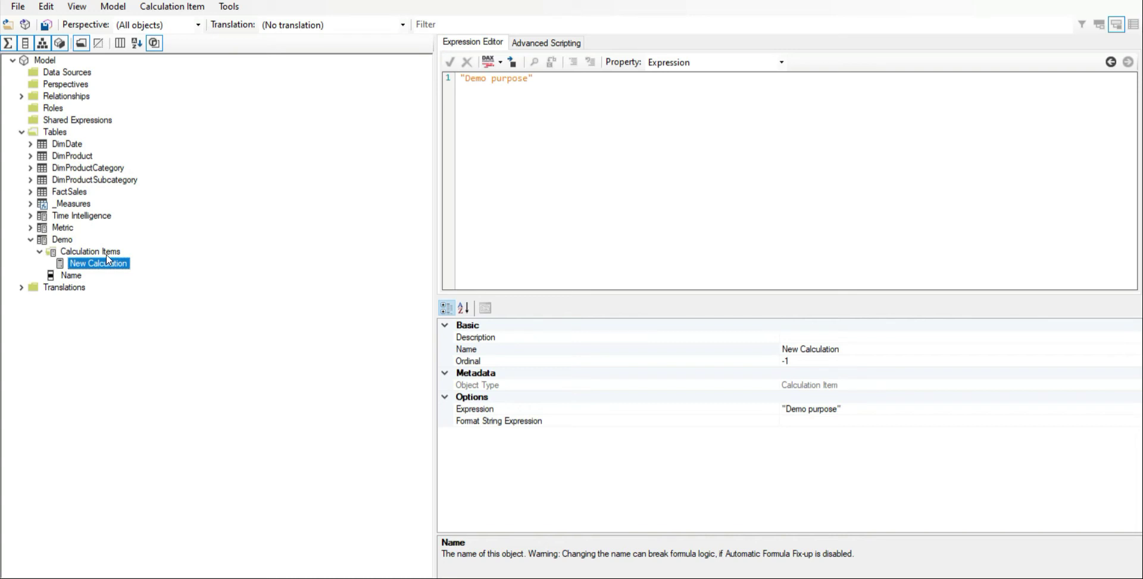
key("alt+Tab")
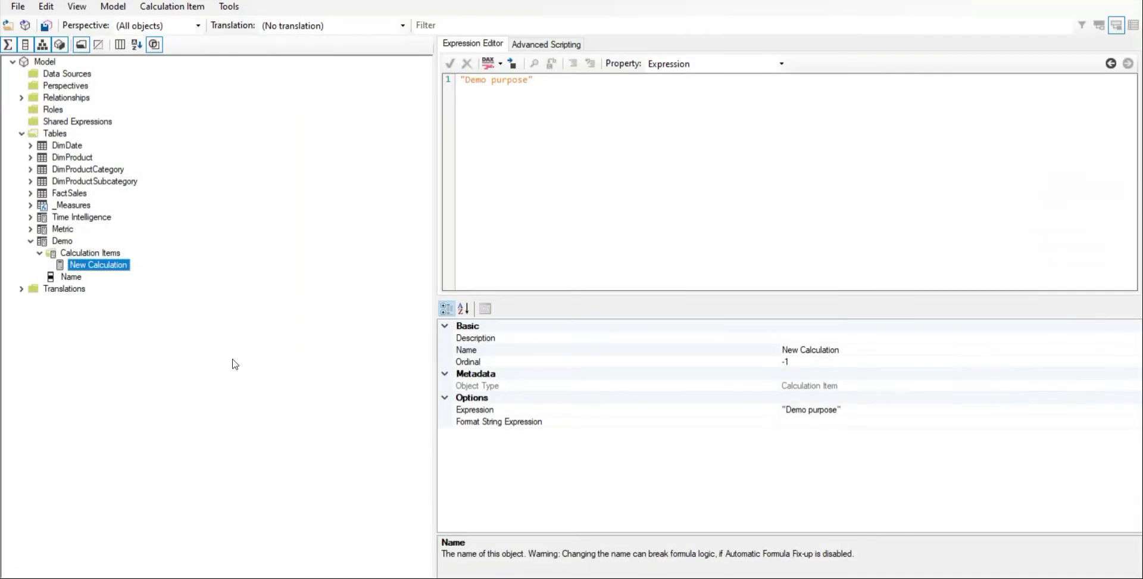
- Collapse the Demo group, view the Time Intelligence and Metric calculation groups, and expand Time Intelligence's calculation items
left_click(31, 241)
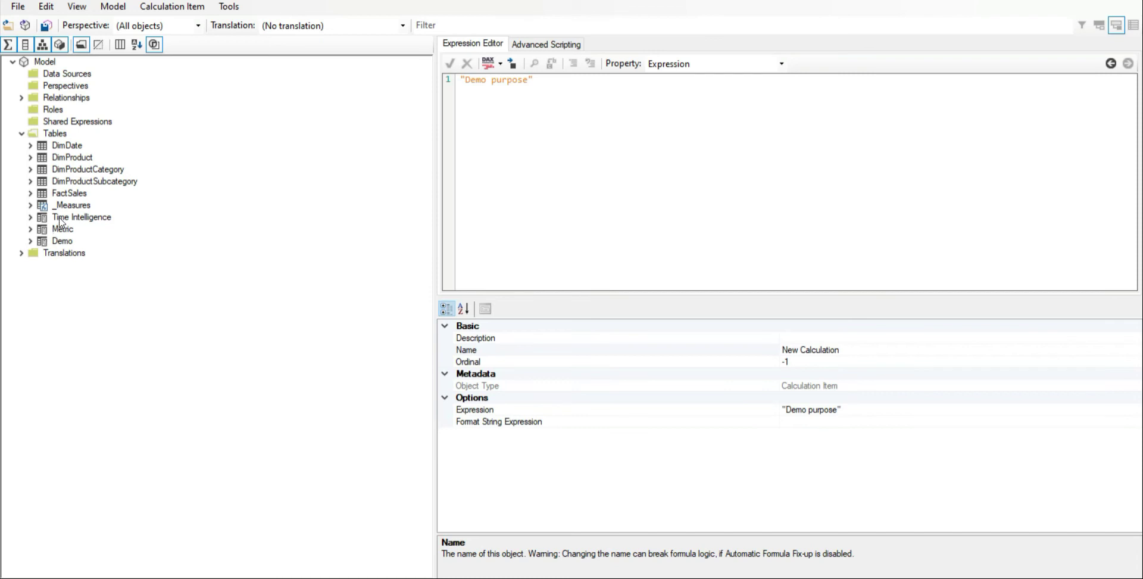
left_click(45, 219)
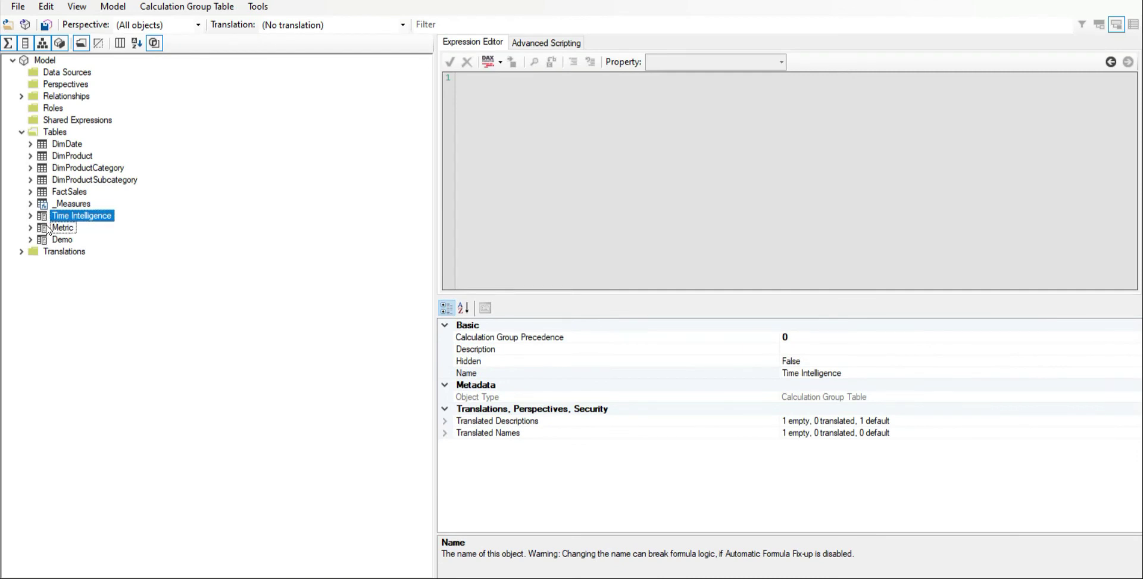
left_click(47, 229)
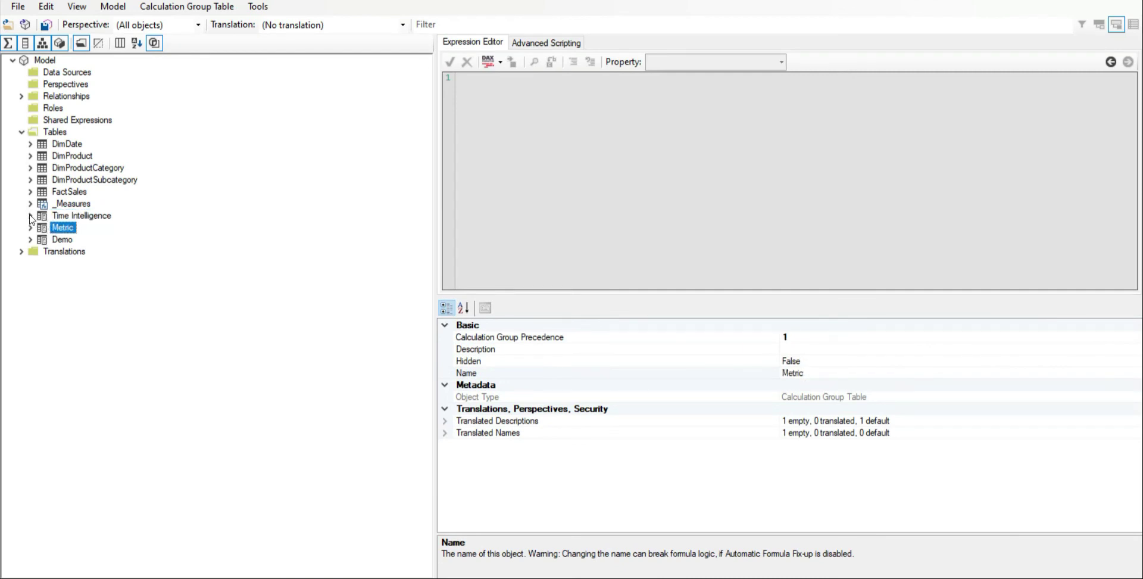
left_click(31, 217)
left_click(74, 219)
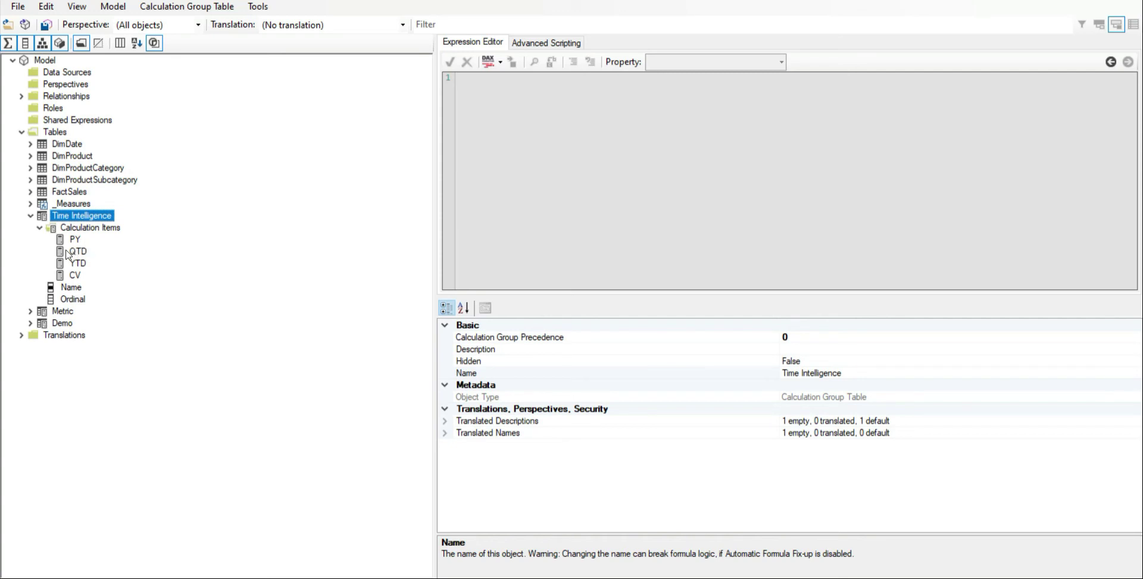
- Rename the CV calculation item of the Time Intelligence group as CY
left_click(75, 277)
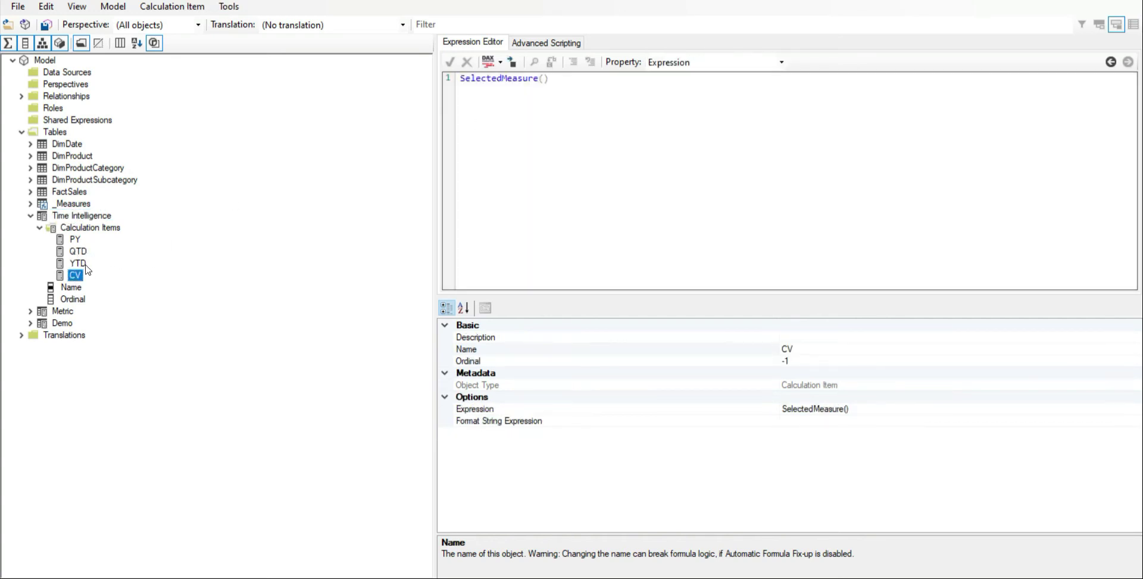
double_click(77, 275)
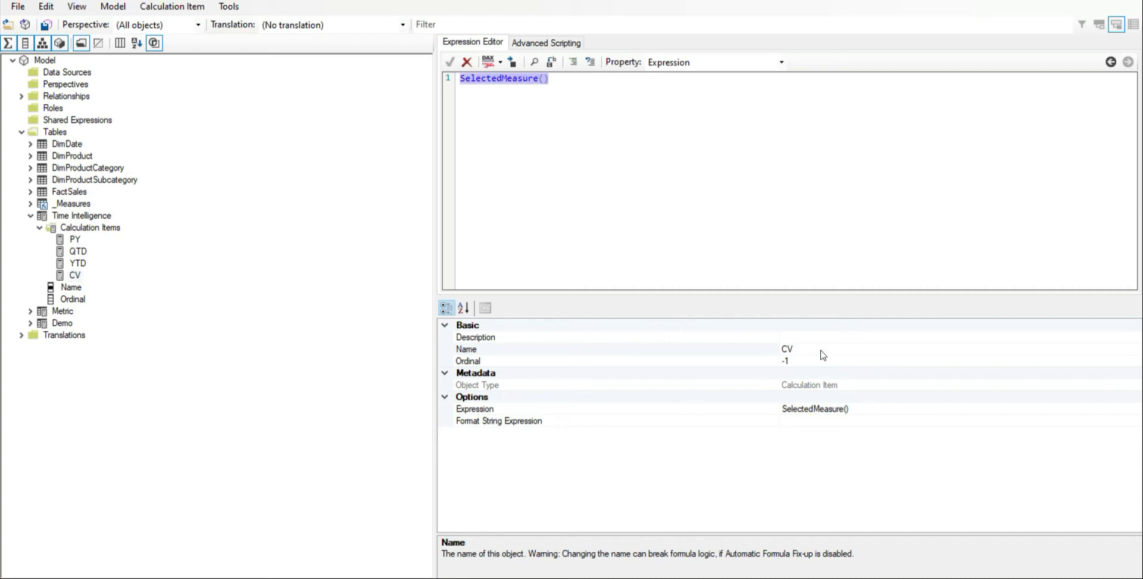
left_click(787, 350)
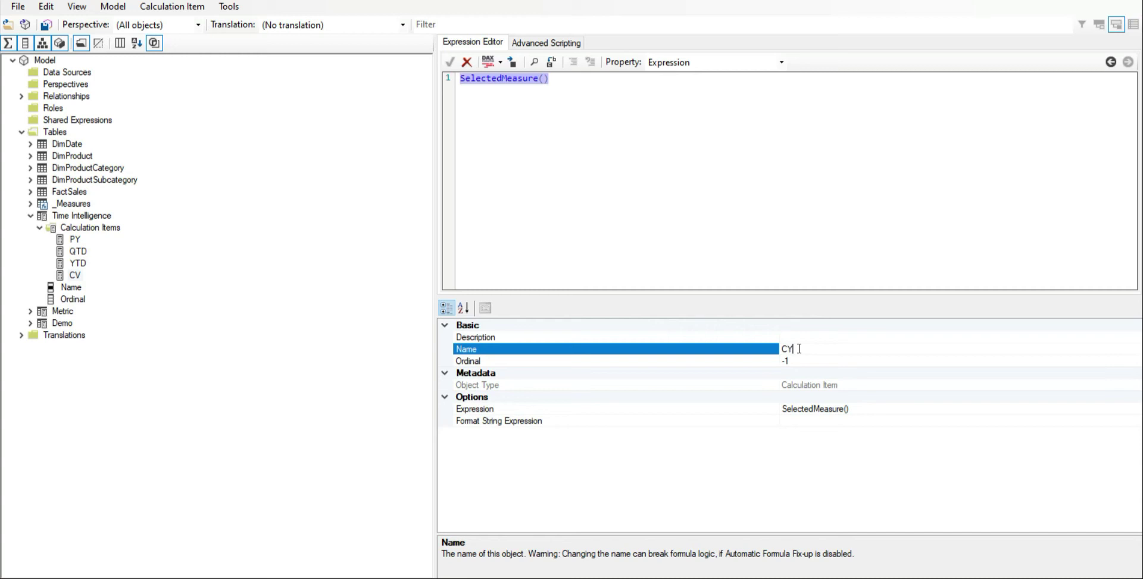
left_click(506, 183)
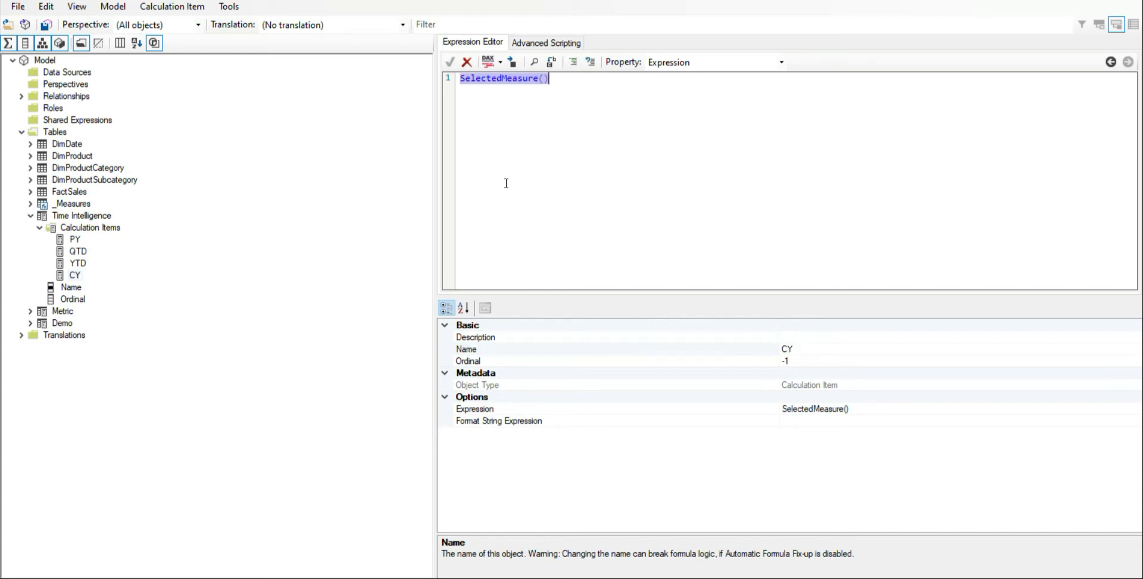
- Save the model, refresh the calculation groups in Power BI Desktop and show the Time Intelligence table's data
left_click(18, 8)
left_click(36, 59)
key("alt+Tab")
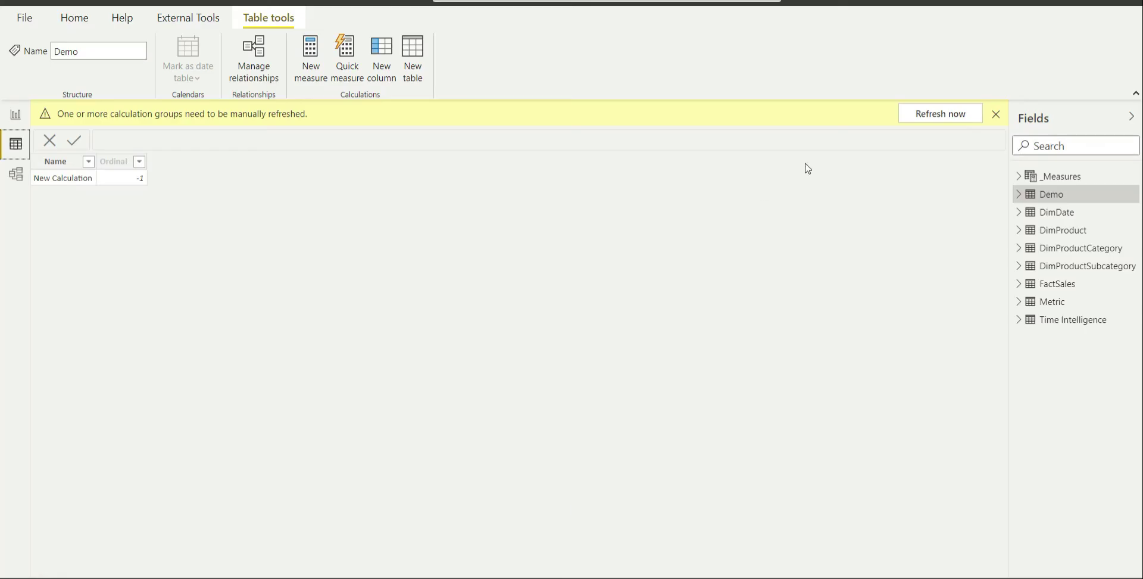
left_click(929, 115)
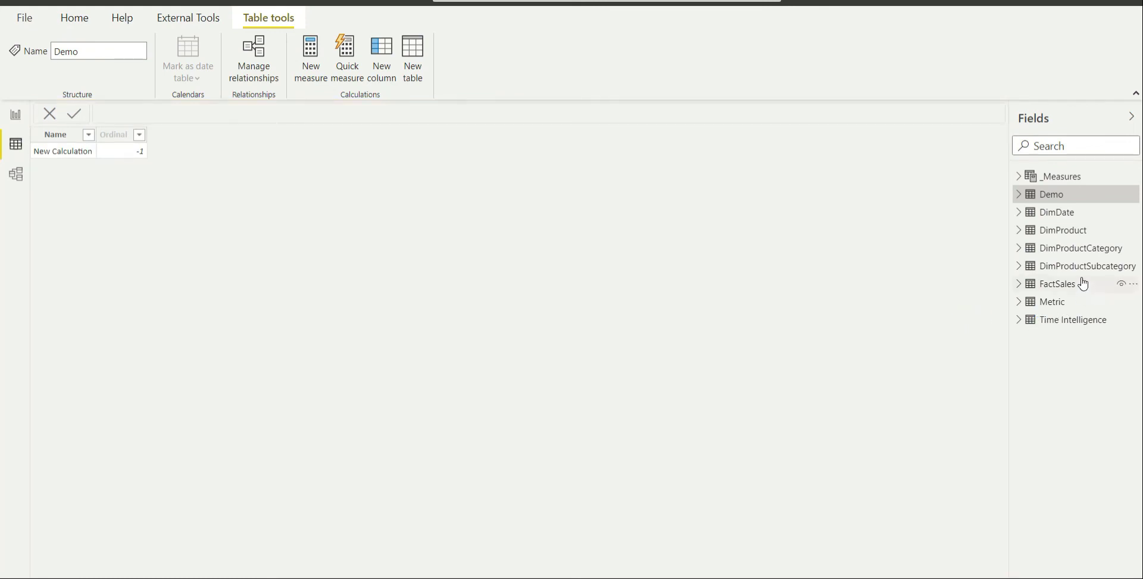
left_click(1066, 319)
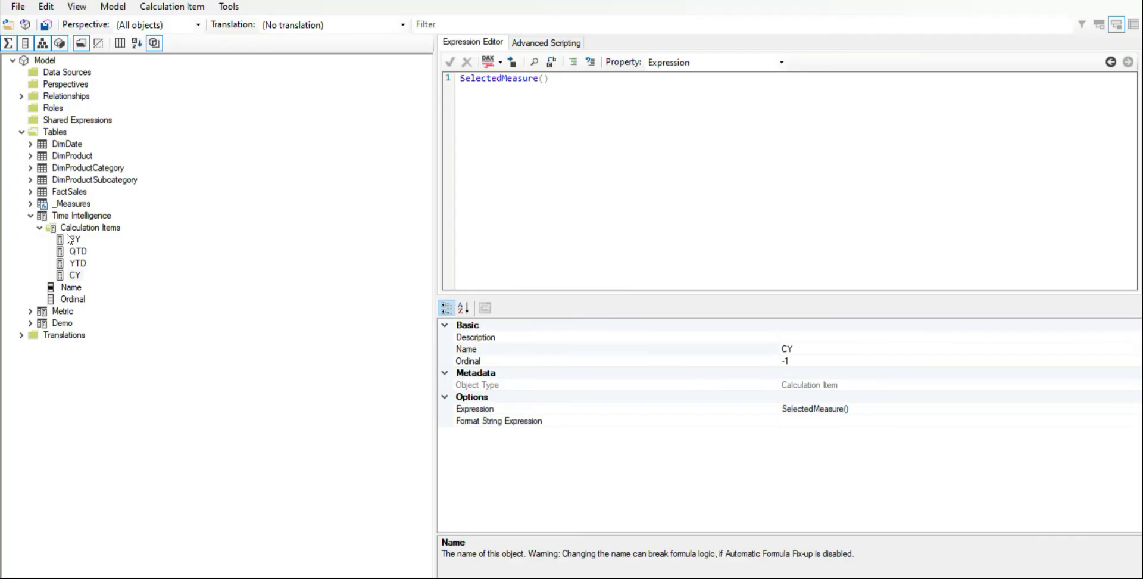
- Return to Tabular Editor and examine the SelectedMeasure() expression of the CY calculation item
left_click(75, 275)
left_click(75, 276)
double_click(511, 78)
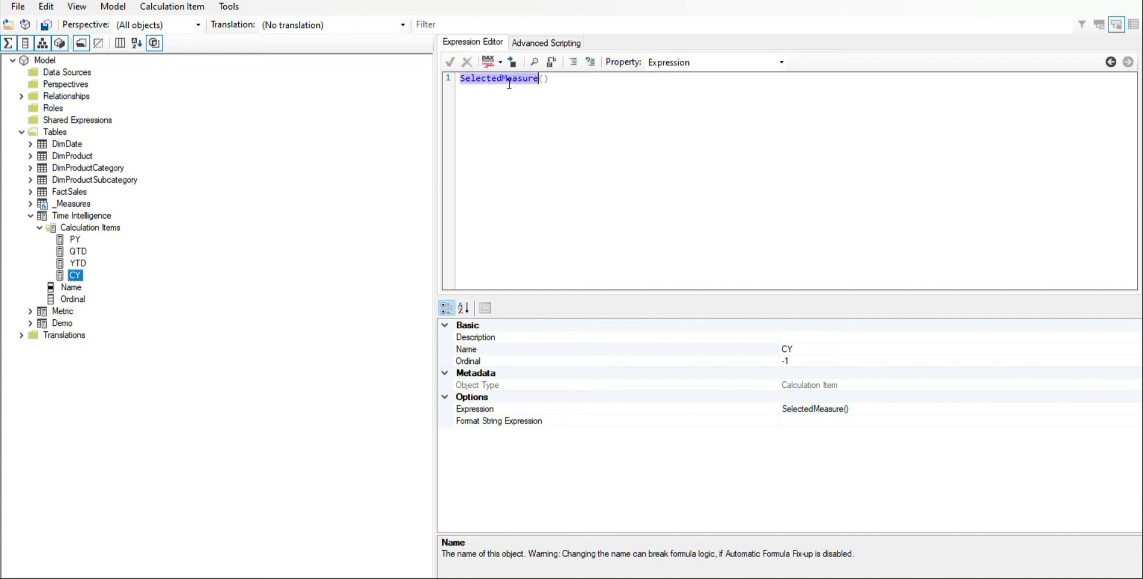
left_click(596, 78)
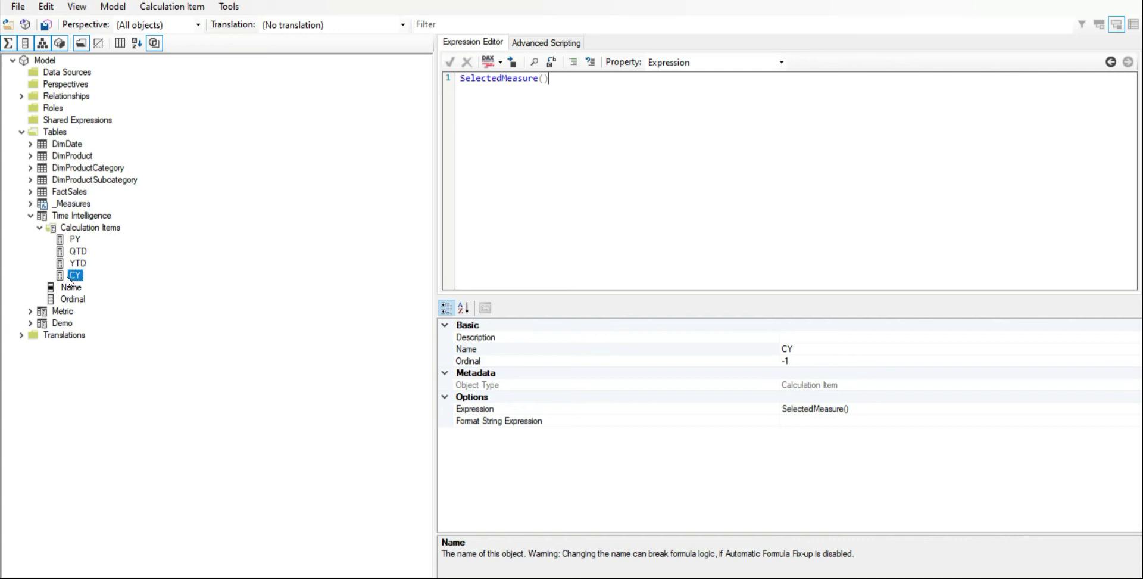
double_click(495, 80)
left_click(563, 85)
double_click(499, 80)
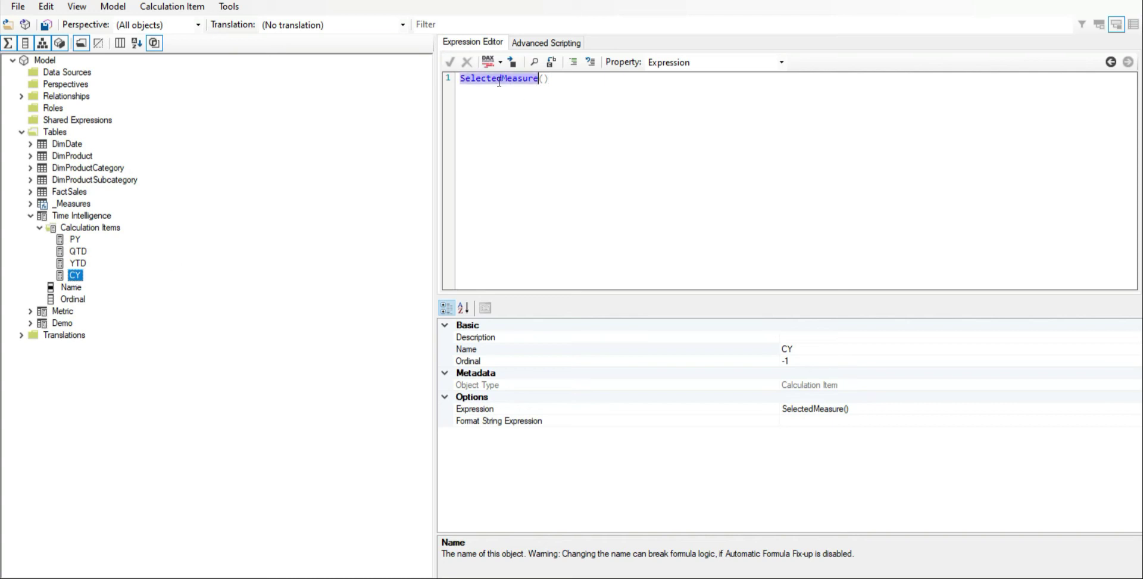
- Review the name and expression of the CY calculation item in the Time Intelligence group
left_click(77, 278)
key("F2")
left_click(562, 82)
left_click(563, 82)
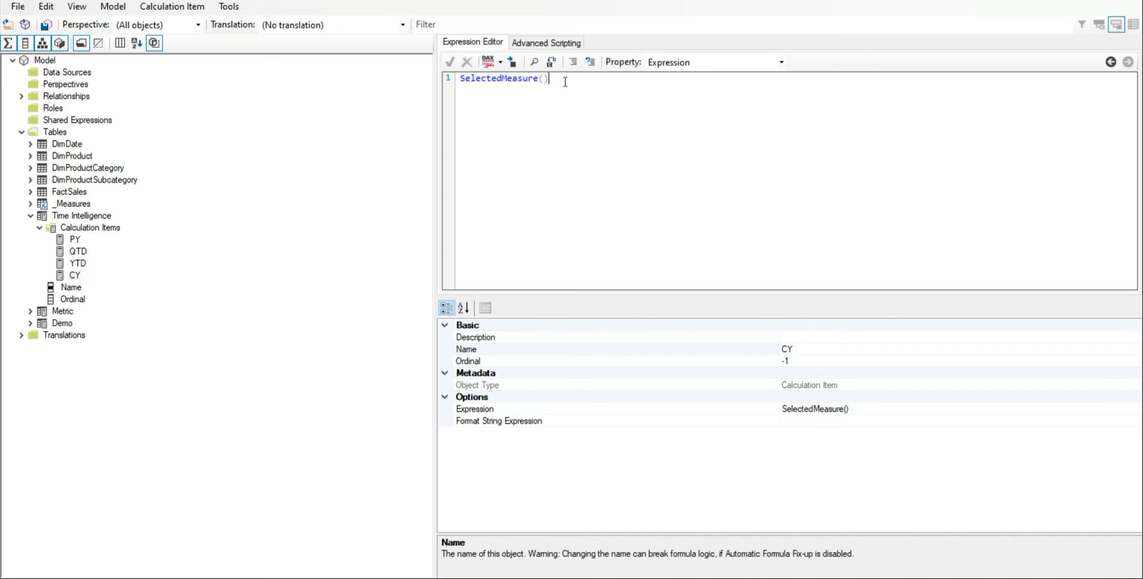
- Examine the PY calculation item's expression: CALCULATE, SELECTEDMEASURE and SAMEPERIODLASTYEAR over the DimDate DateKey column
left_click(75, 240)
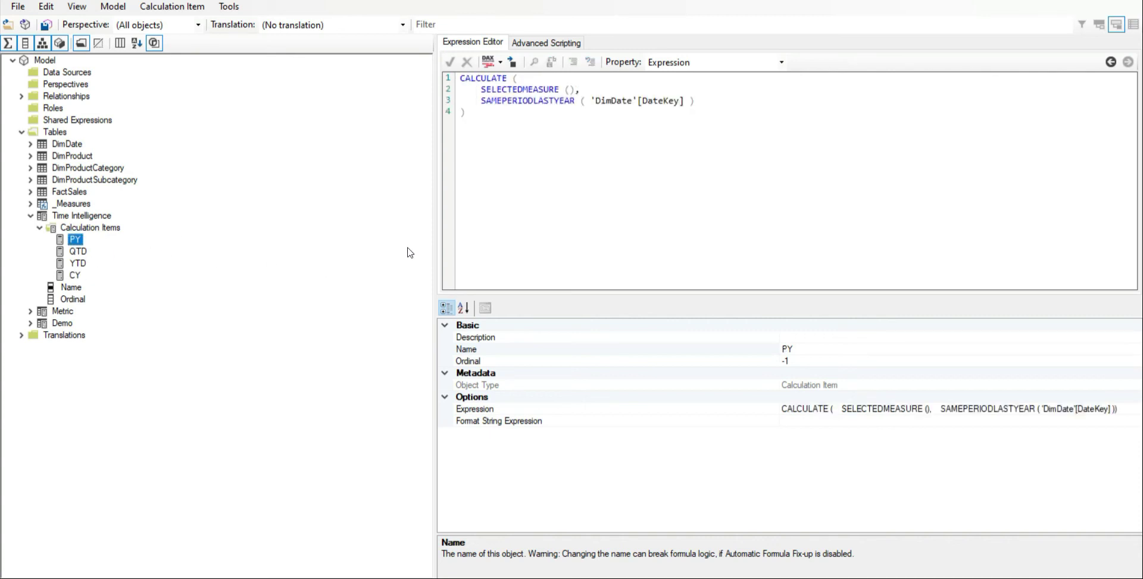
left_click(483, 108)
double_click(485, 78)
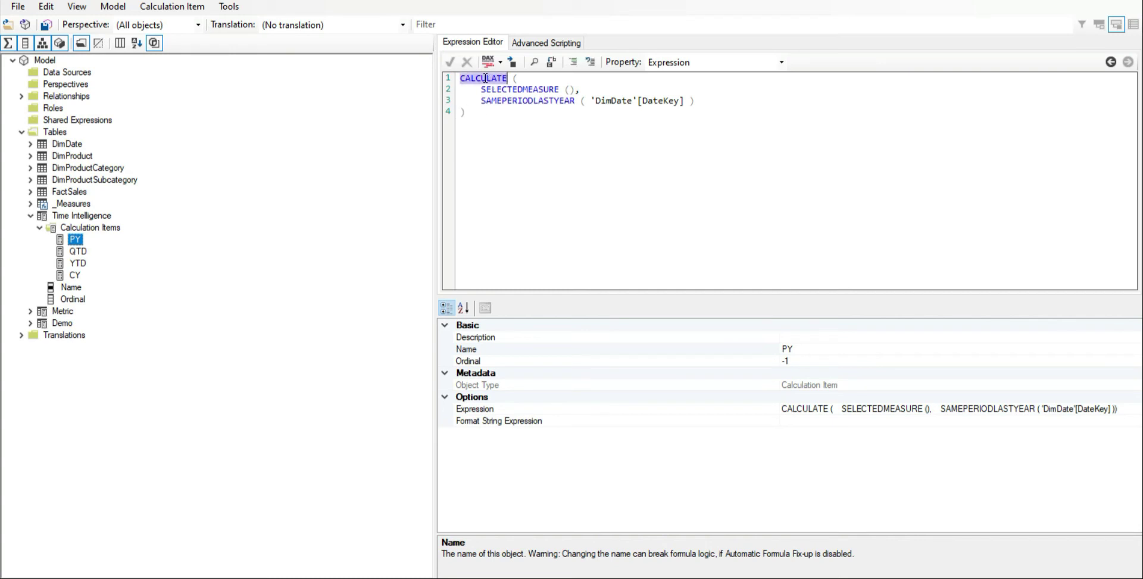
double_click(518, 90)
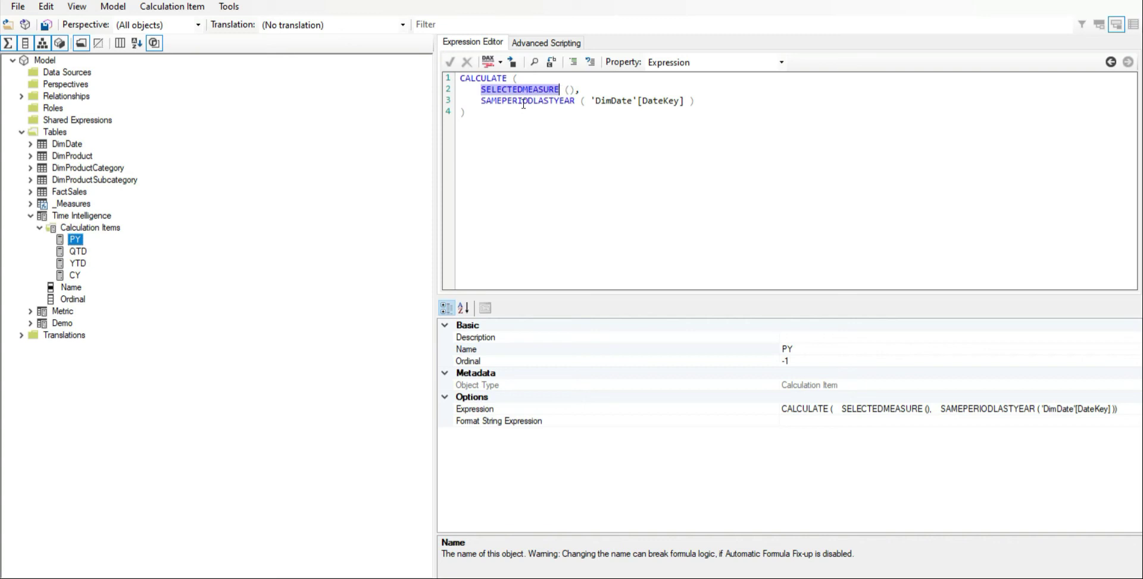
double_click(543, 102)
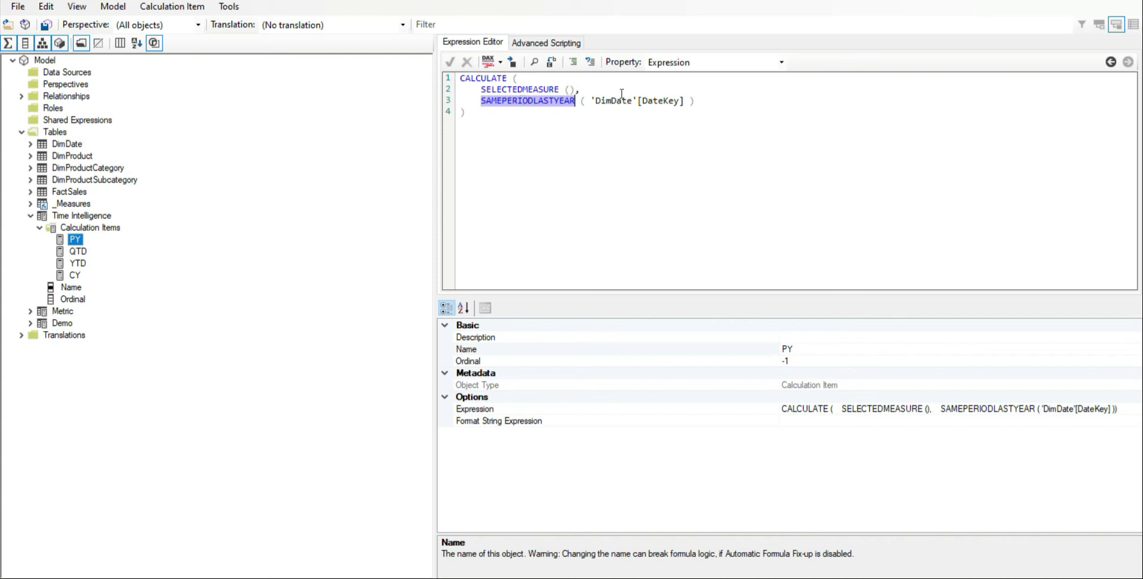
double_click(662, 102)
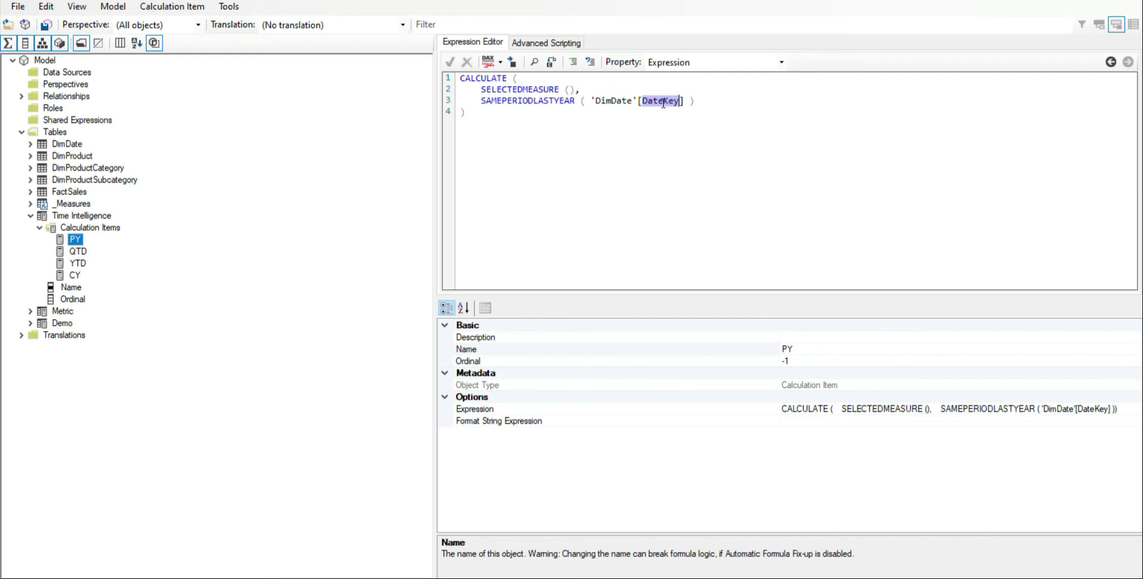
double_click(519, 100)
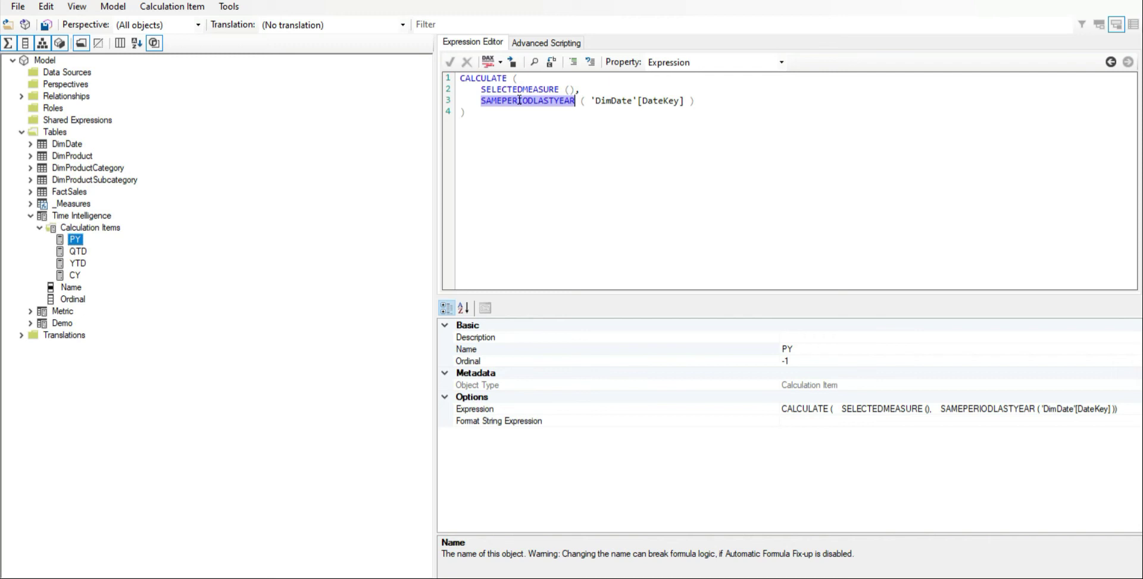
- Examine the QTD calculation item's expression, focusing on its SELECTEDMEASURE and DATESQTD functions
left_click(81, 252)
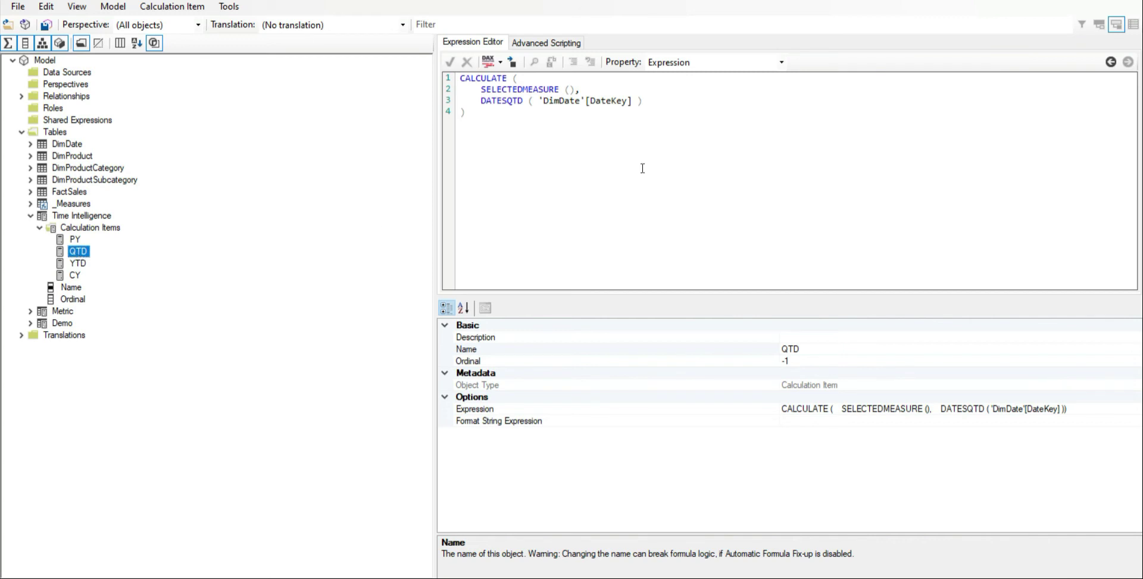
double_click(514, 90)
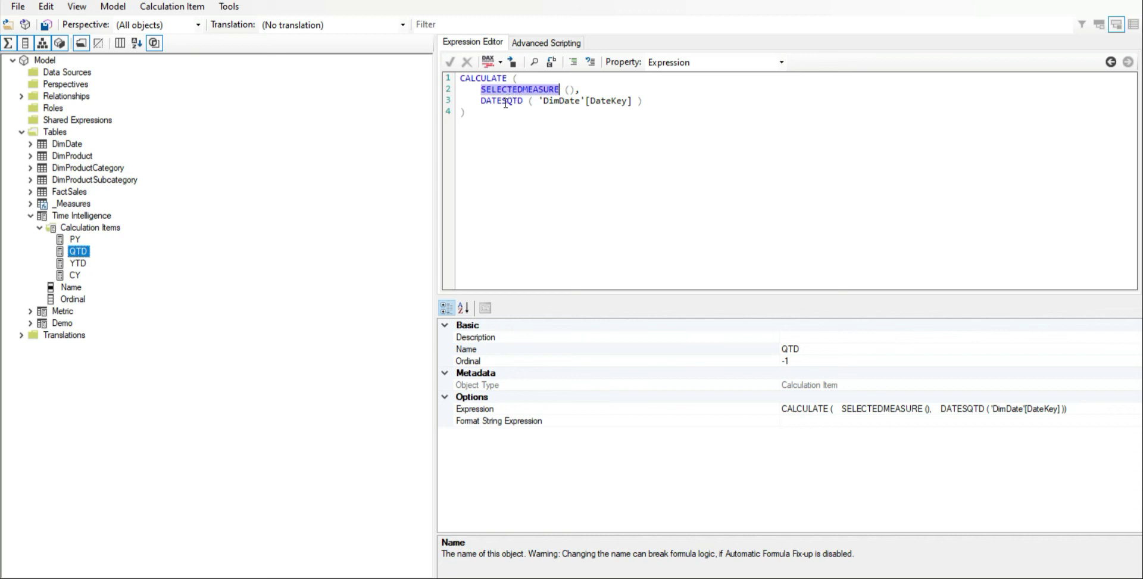
double_click(507, 101)
left_click(505, 112)
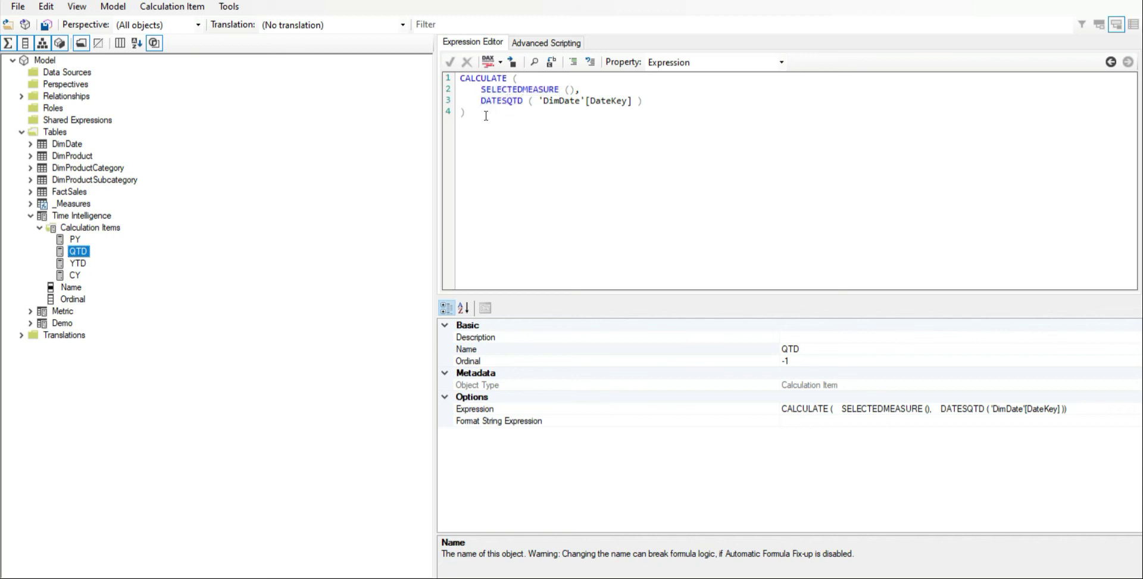
- Compare the expressions of the YTD, PY, QTD and CY calculation items
left_click(77, 263)
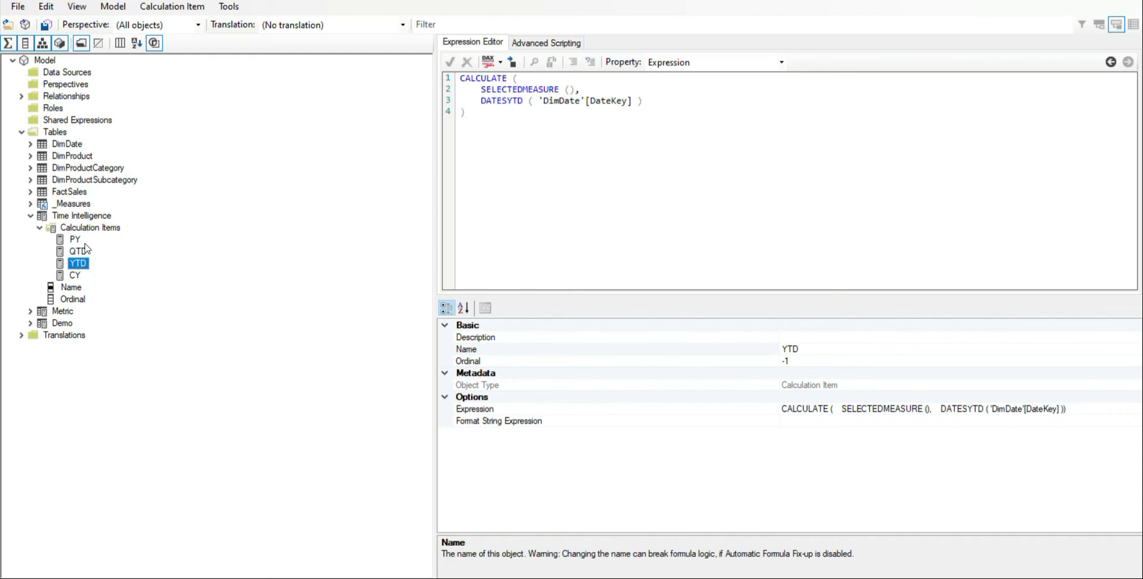
left_click(76, 239)
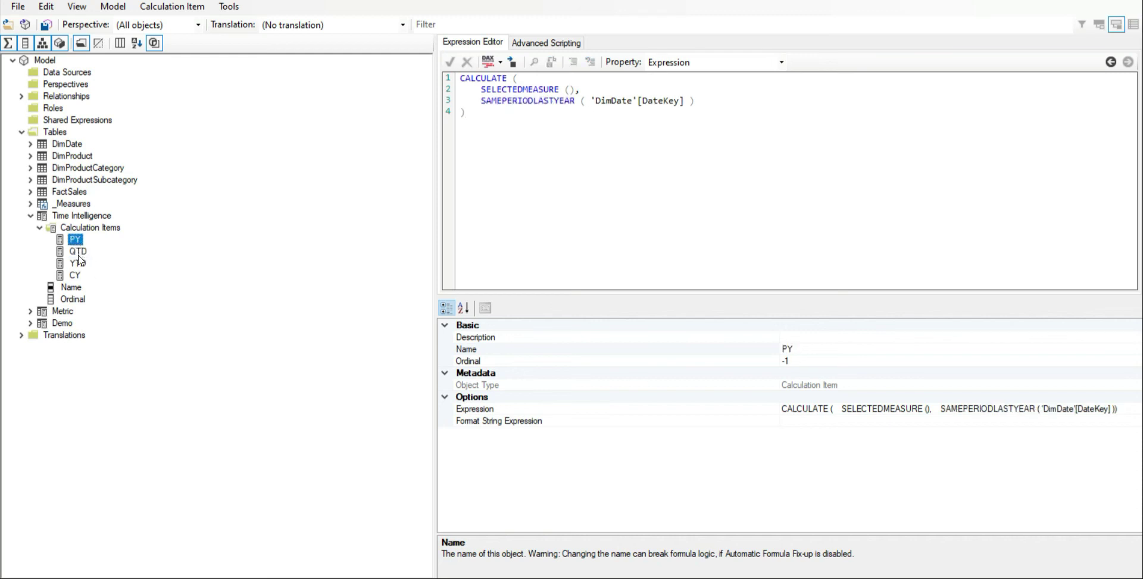
left_click(78, 252)
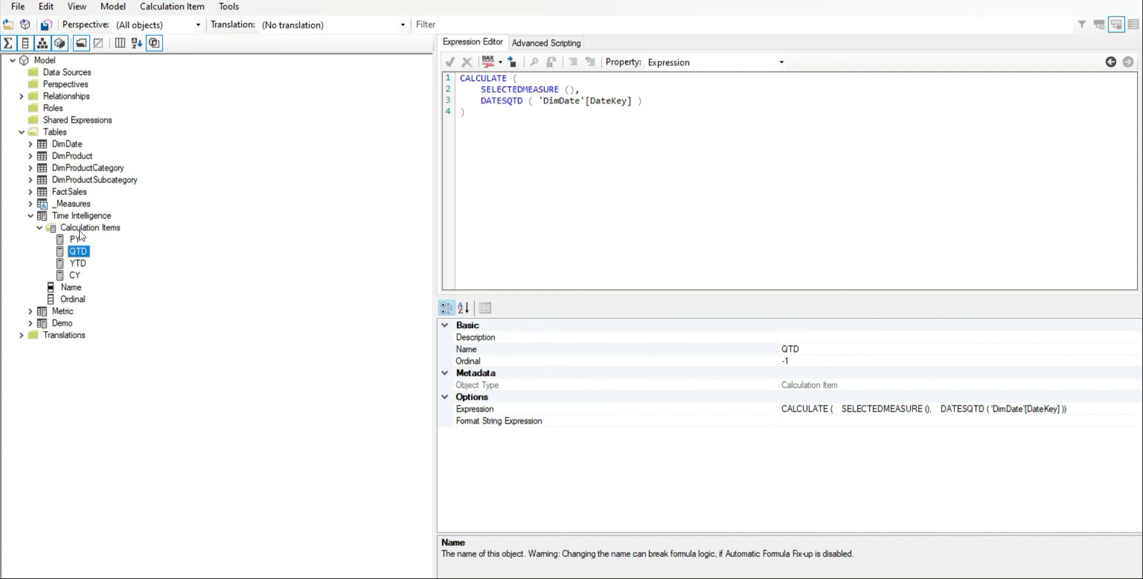
left_click(79, 239)
left_click(76, 255)
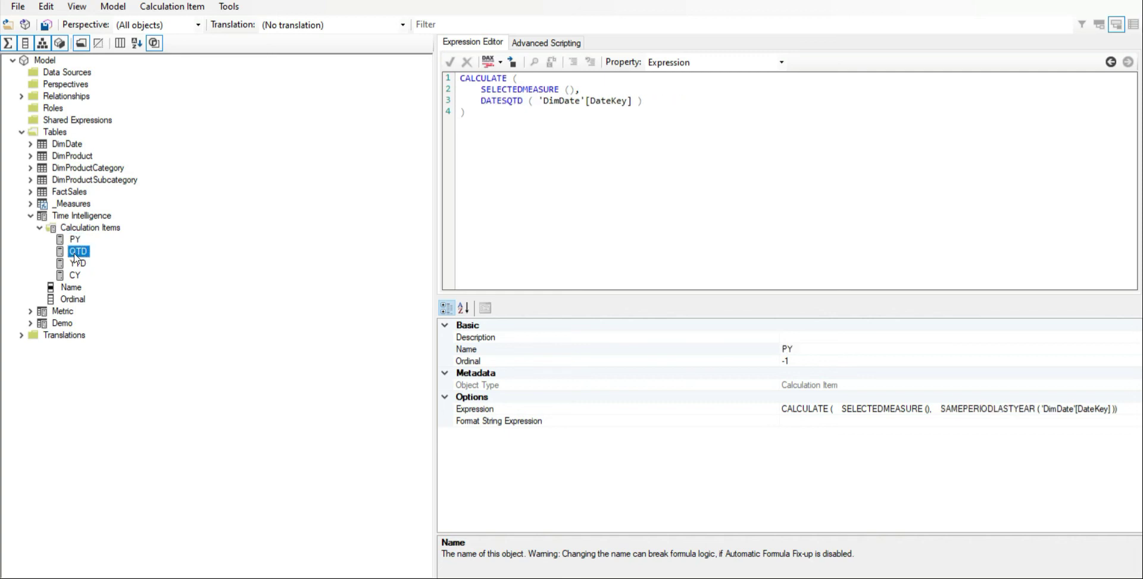
left_click(77, 264)
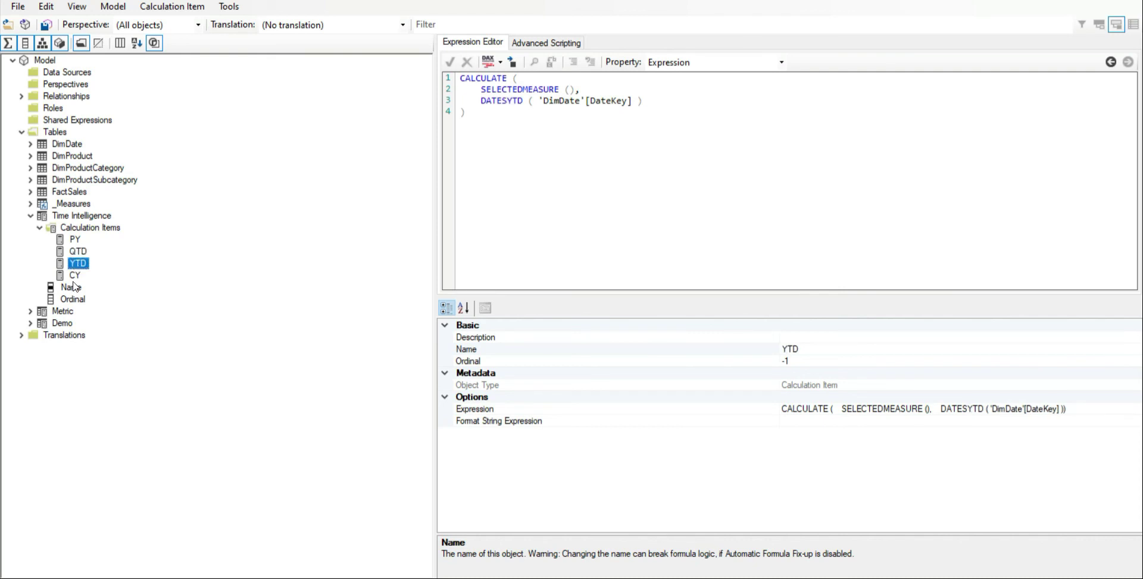
left_click(75, 276)
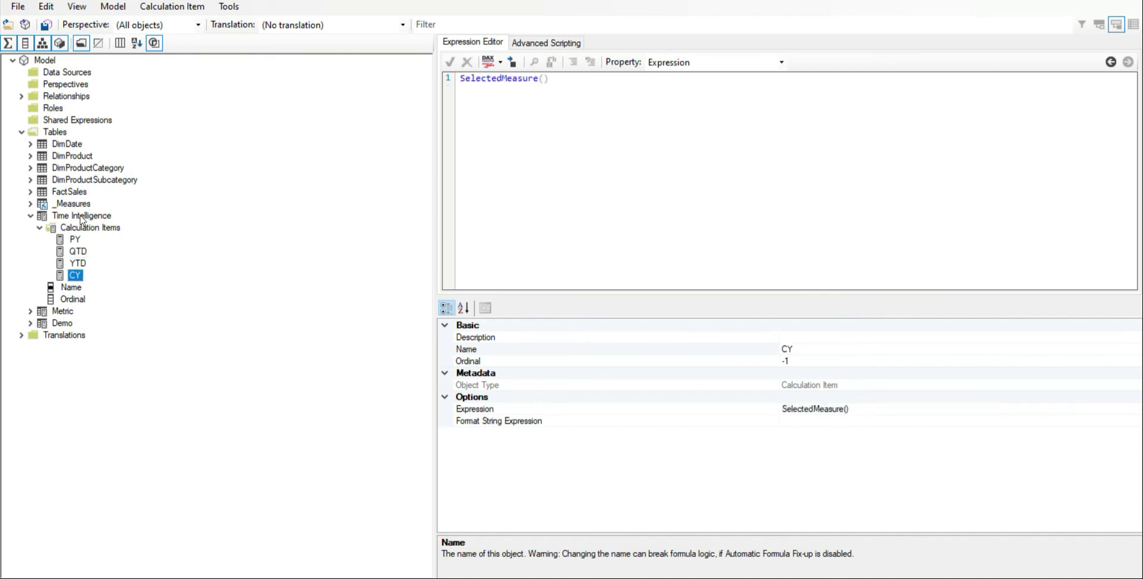
- Collapse the calculation items, switch to Power BI Desktop and filter the Case 1 report page by CY in the Name slicer
left_click(39, 228)
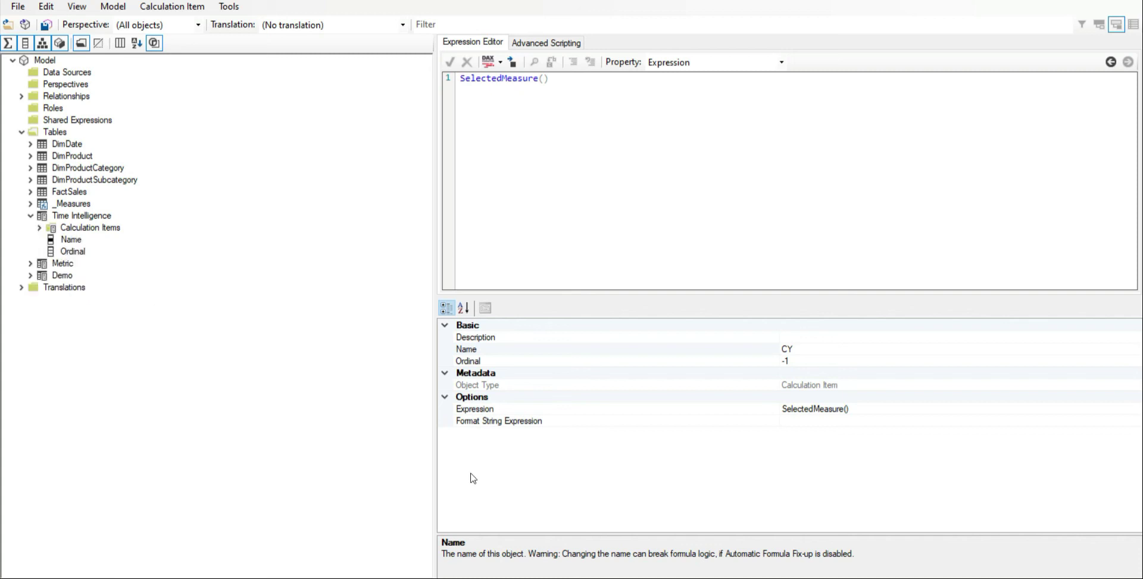
key("alt+Tab")
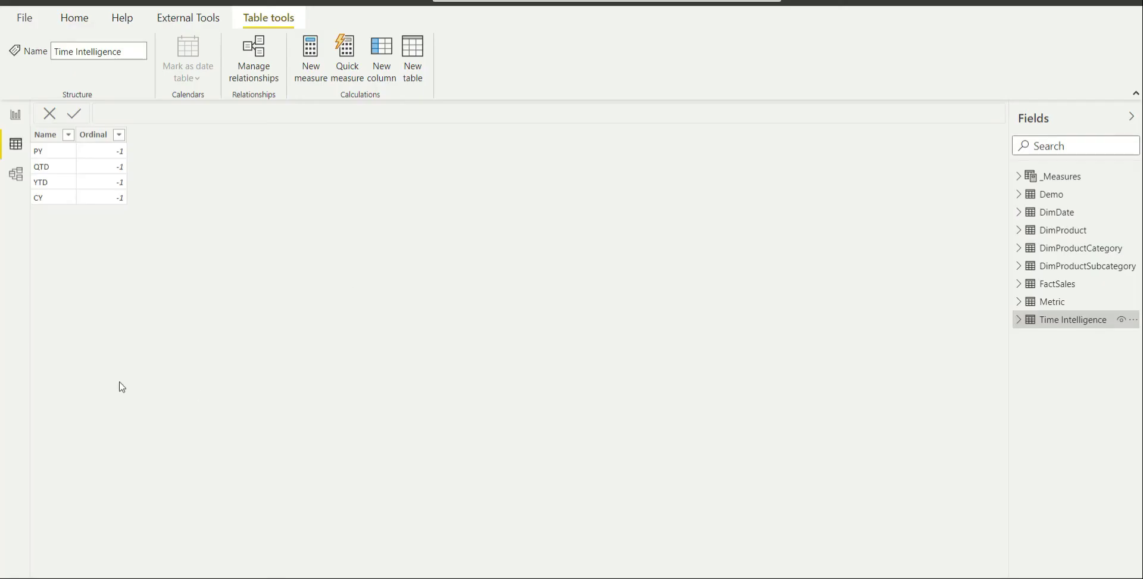
left_click(18, 117)
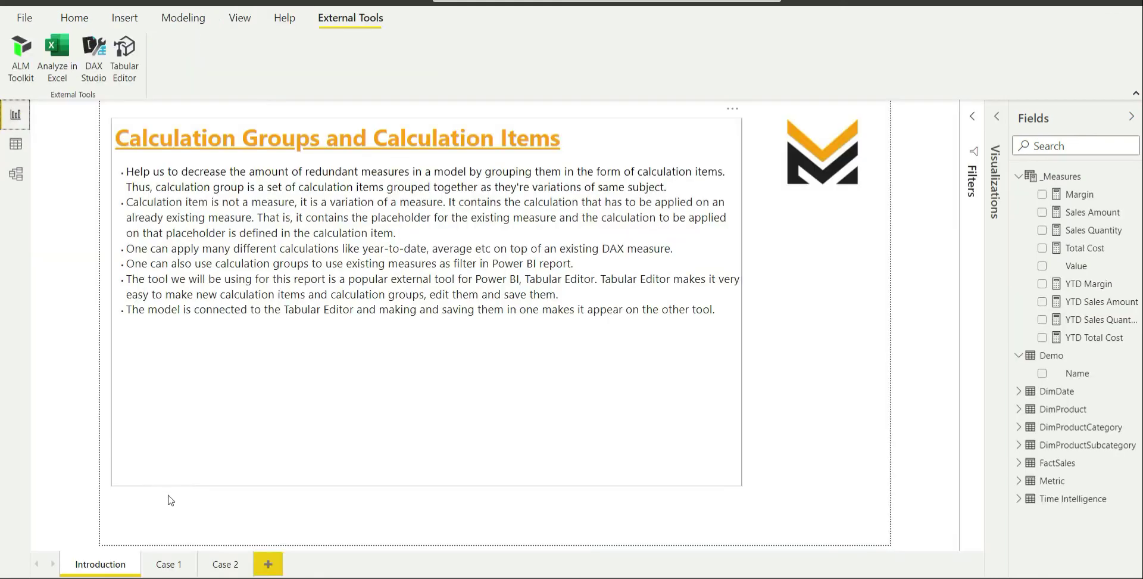
left_click(170, 563)
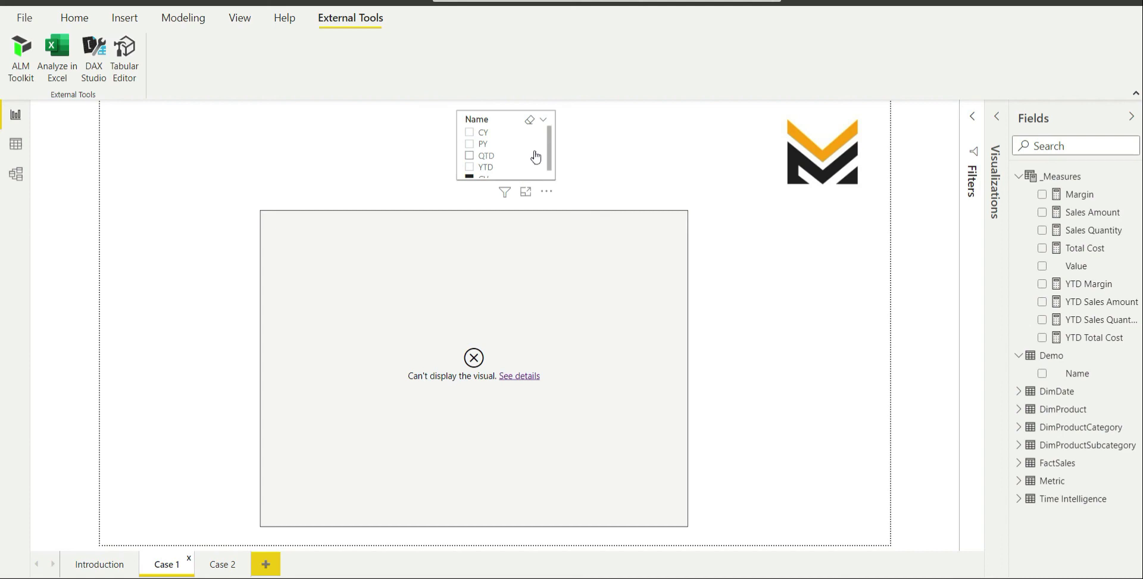
left_click(506, 119)
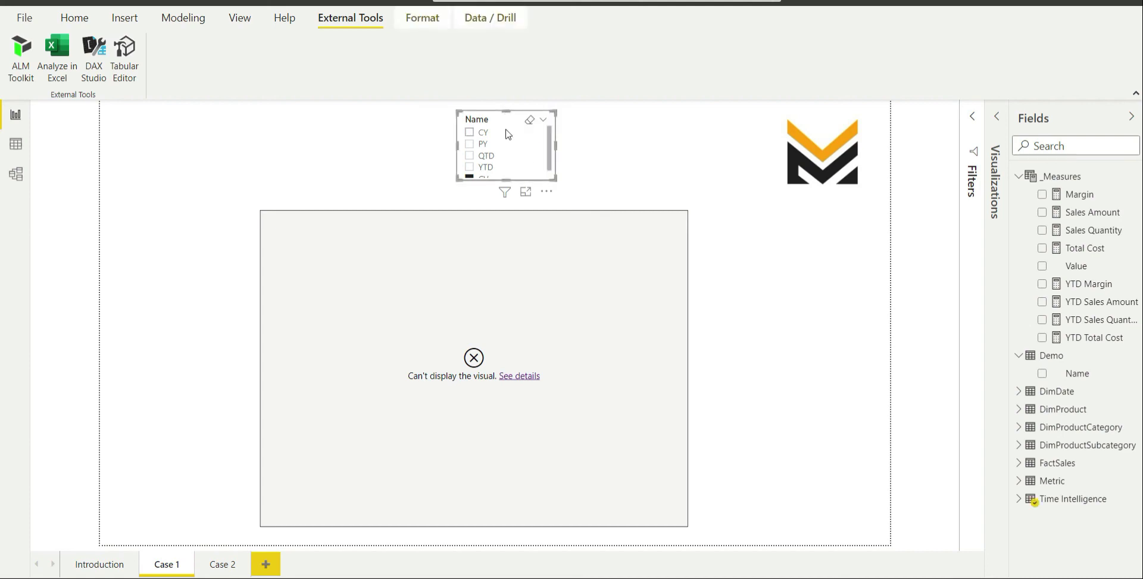
left_click(470, 133)
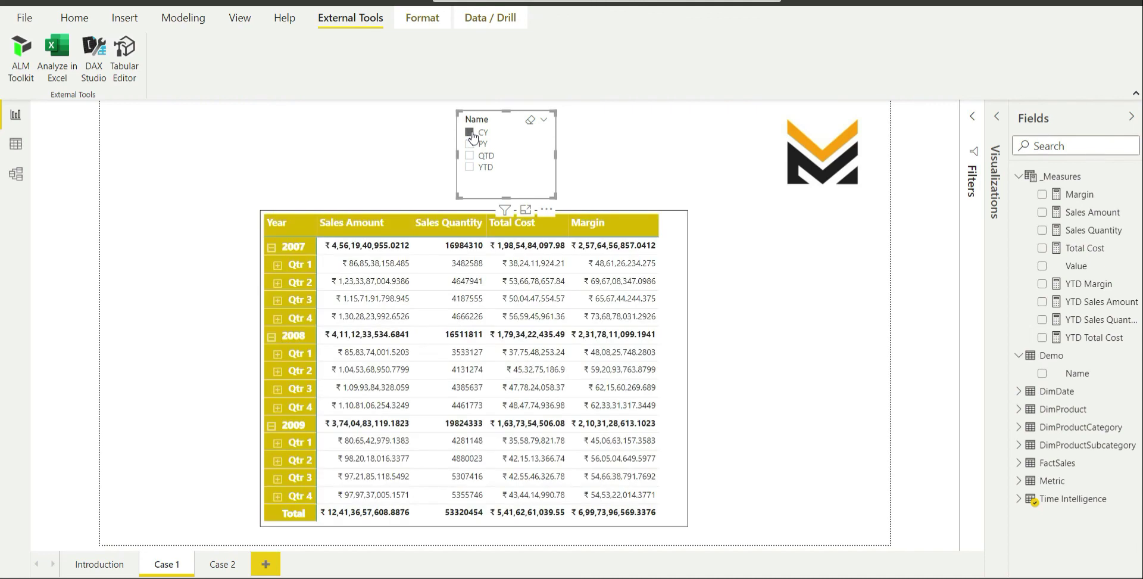
- Revisit the Introduction page, return to Case 1 and inspect which Time Intelligence field feeds the Name slicer
left_click(99, 565)
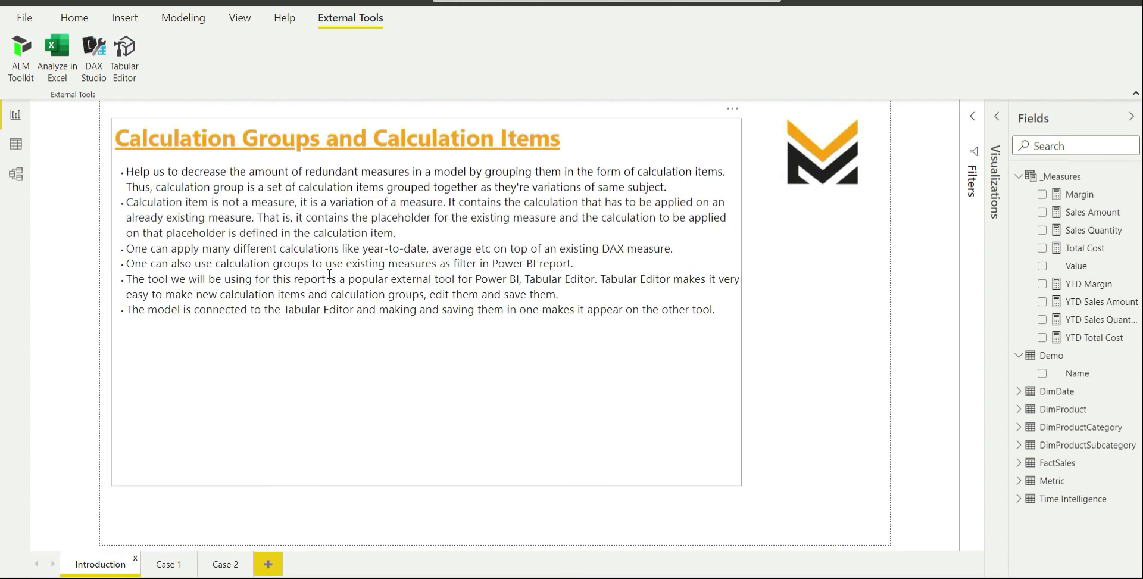
left_click(169, 564)
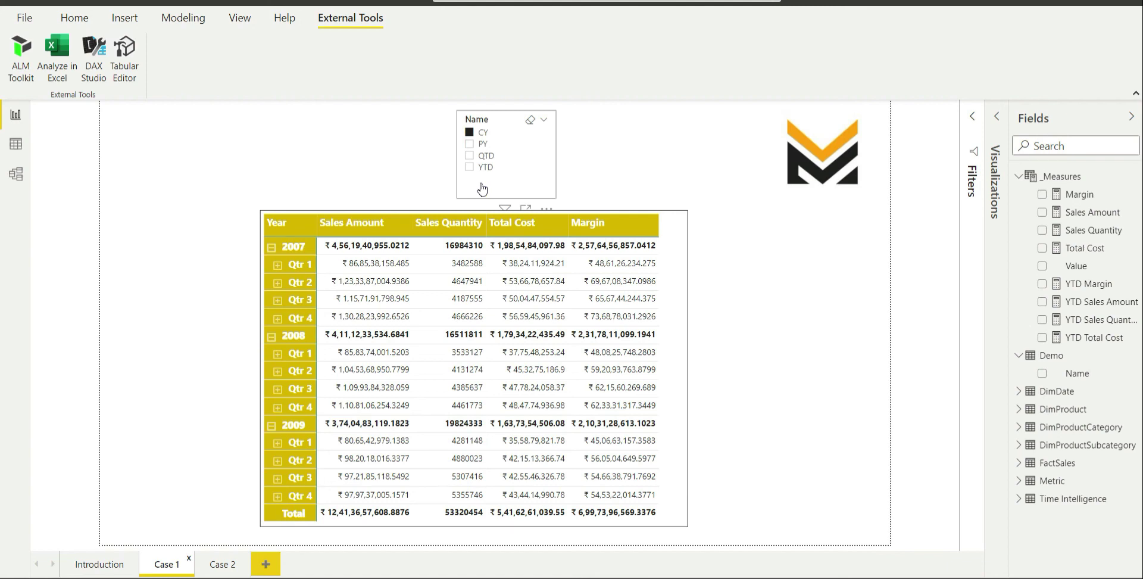
left_click(501, 123)
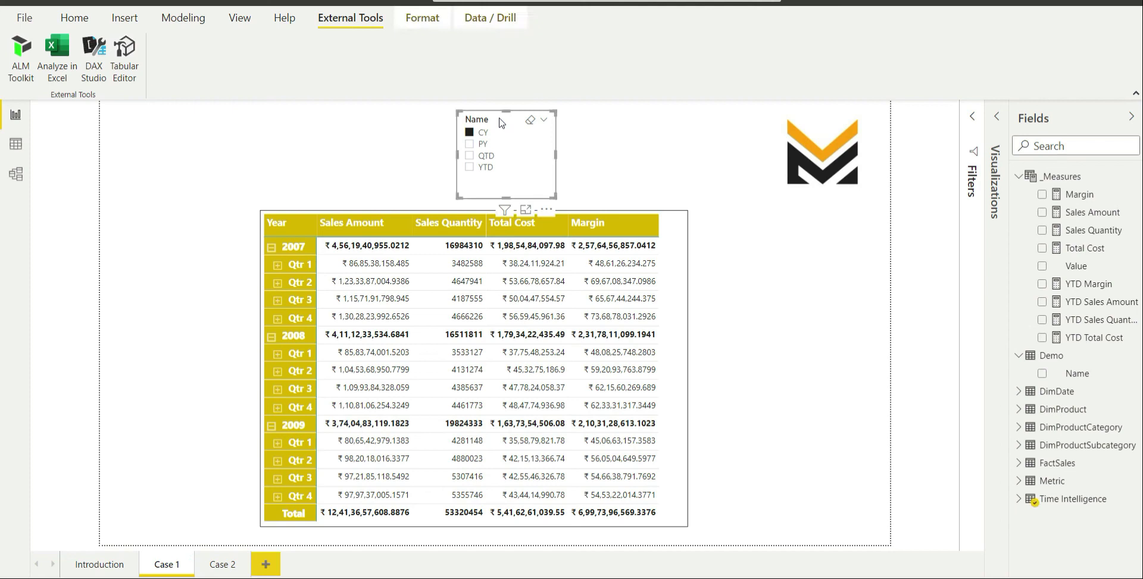
left_click(1018, 176)
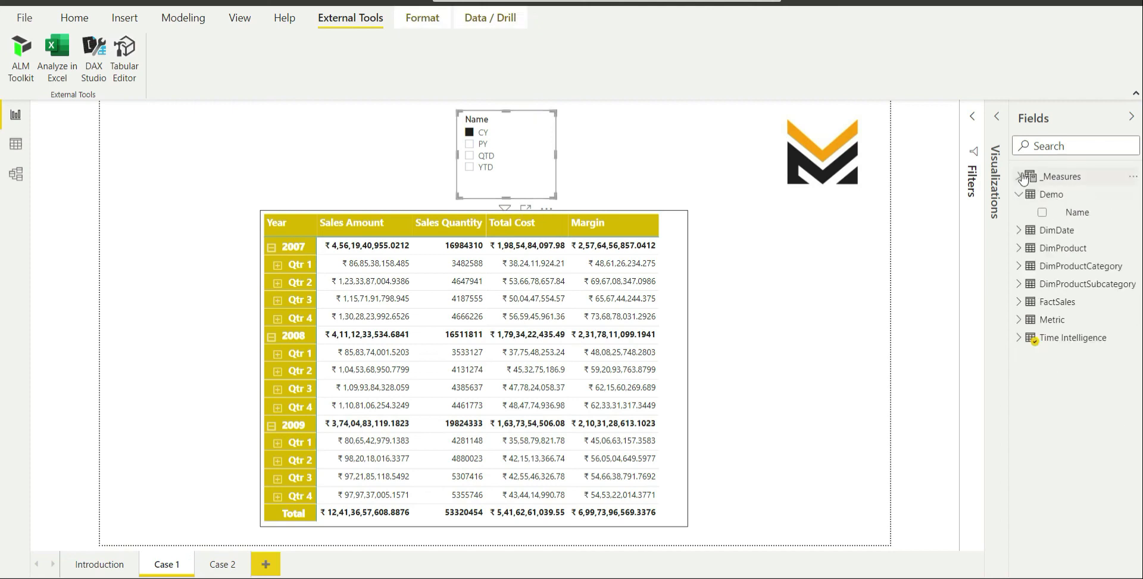
left_click(1019, 337)
left_click(1003, 124)
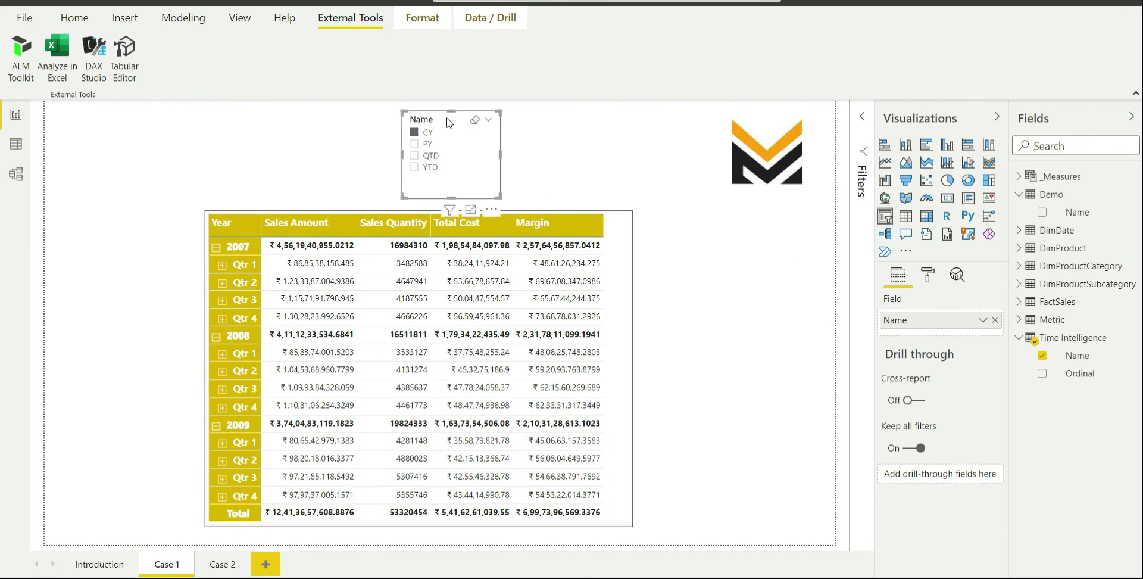
- Examine the matrix's row and value fields and its figures with CY selected in the slicer
left_click(422, 136)
left_click(616, 271)
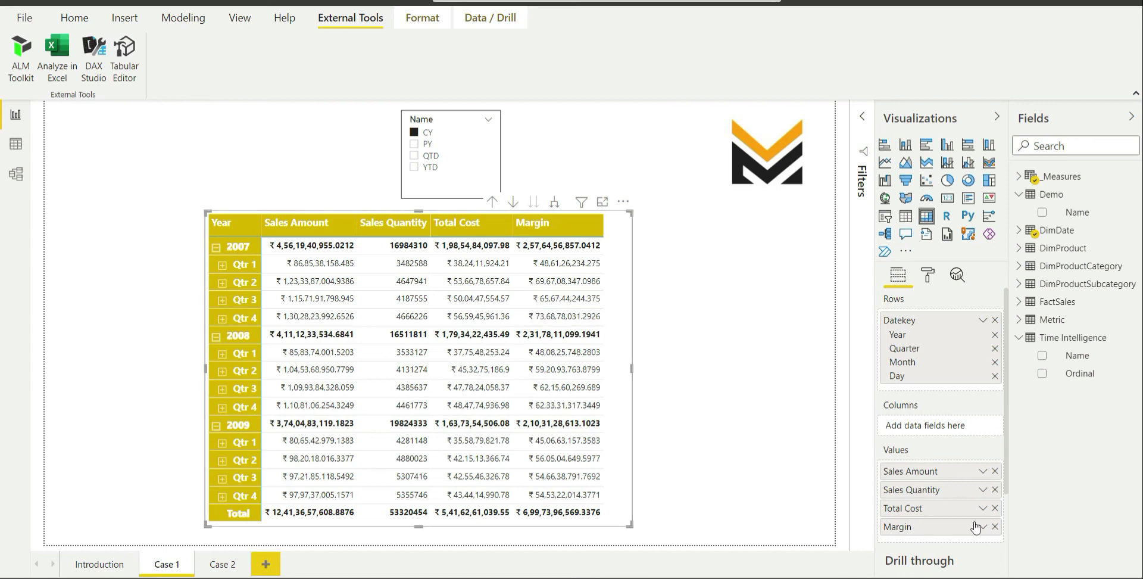
left_click(413, 135)
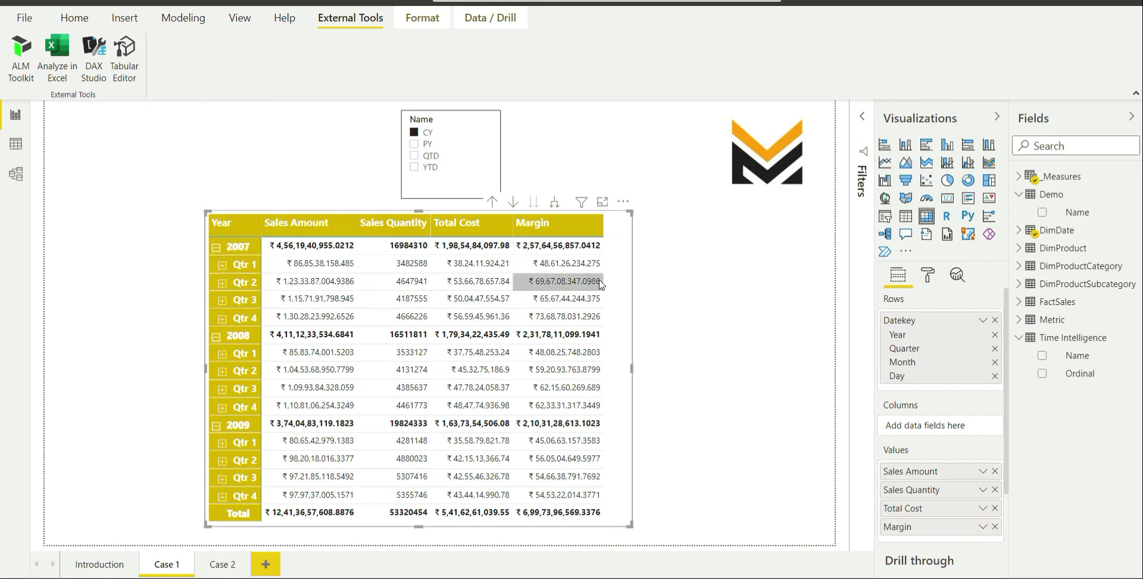
- Alternate the Name slicer between PY and CY to compare the matrix's yearly values, ending on PY
left_click(415, 145)
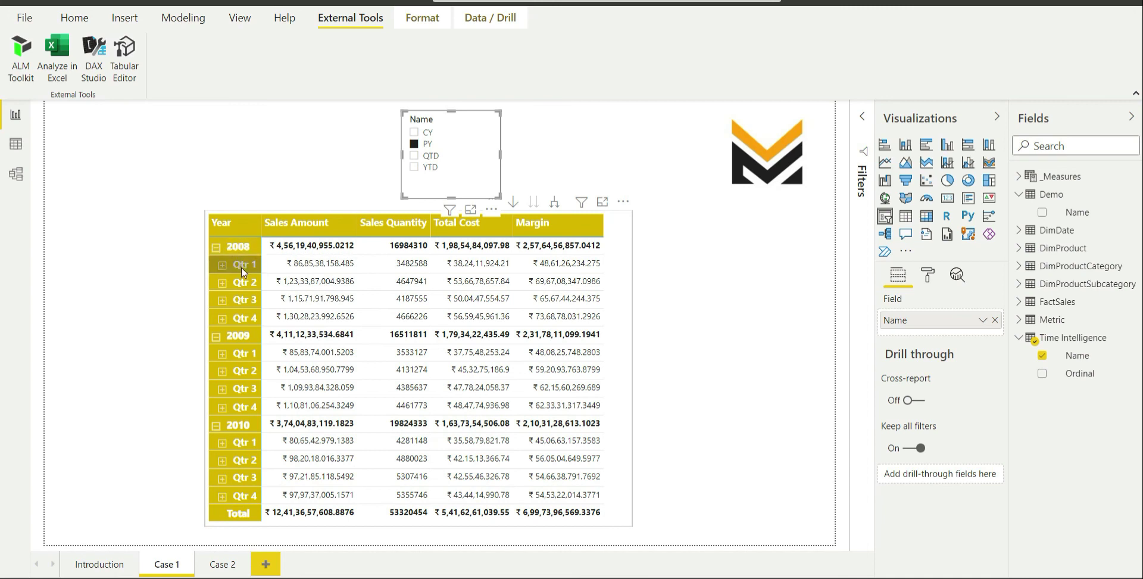
left_click(414, 133)
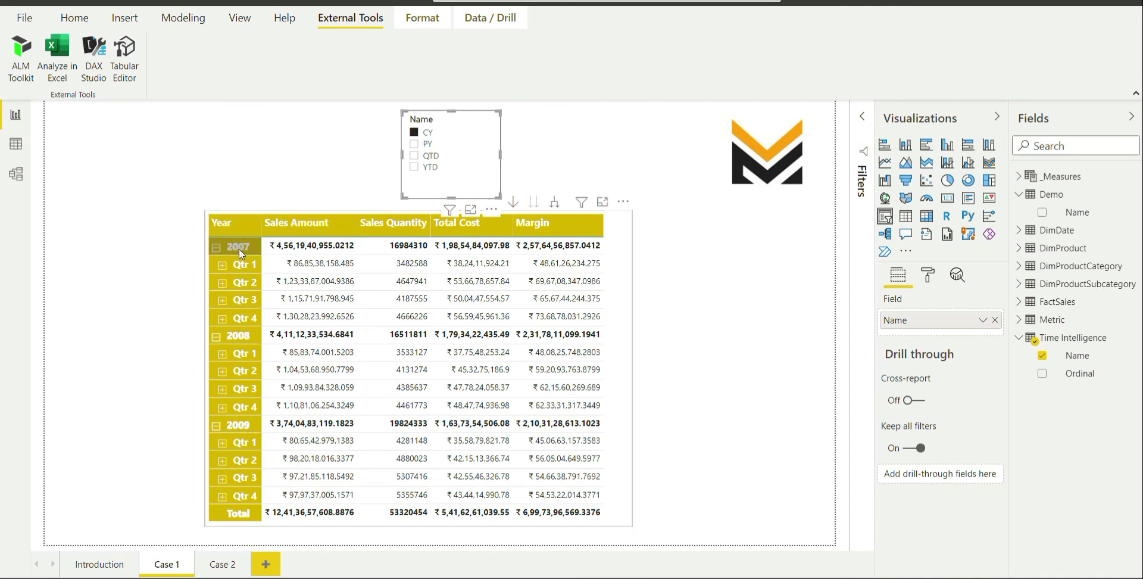
left_click(414, 144)
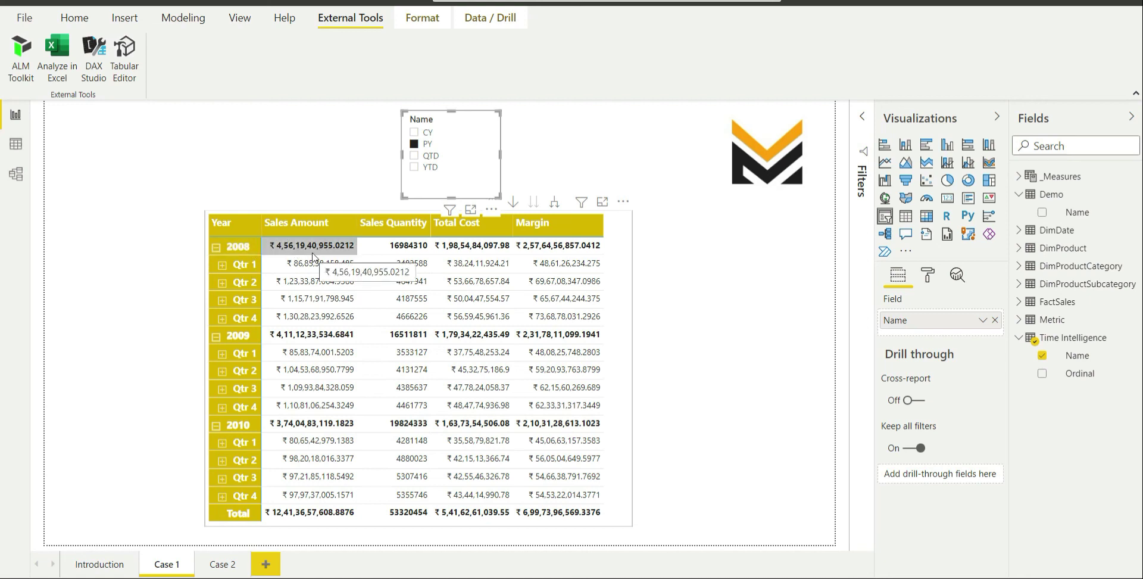
left_click(241, 247)
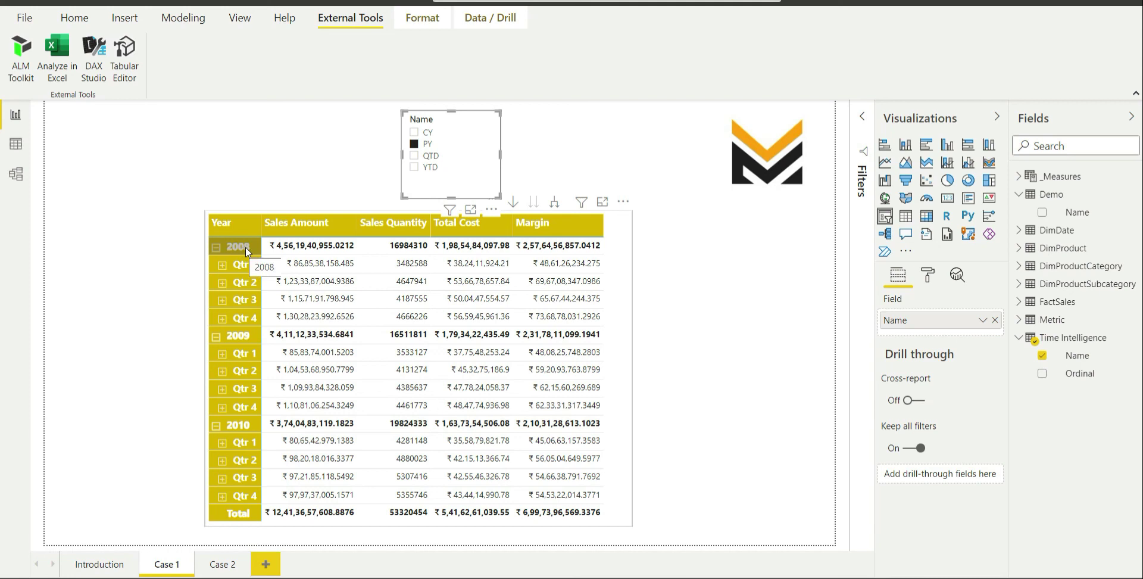
left_click(414, 143)
left_click(414, 132)
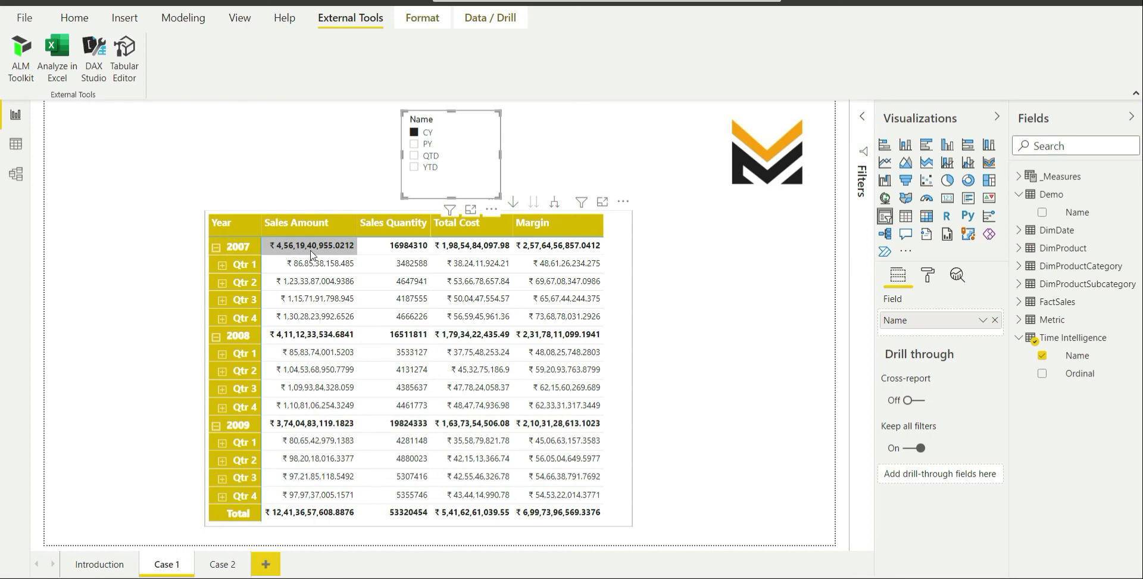
left_click(423, 144)
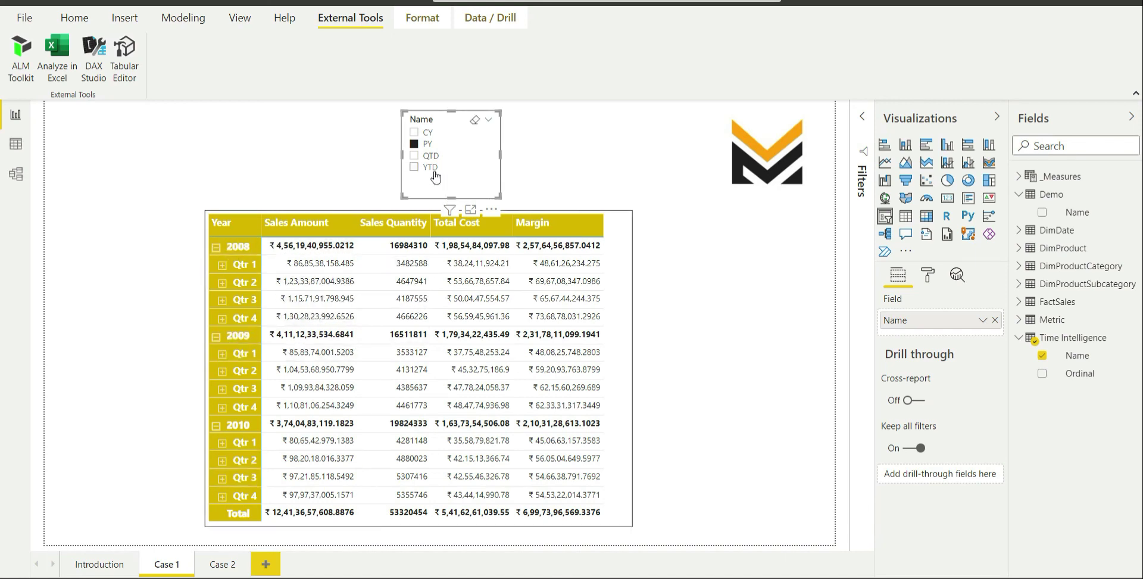
- Switch the Name slicer through QTD and YTD to compare the matrix's quarterly and yearly values, ending on CY
left_click(415, 158)
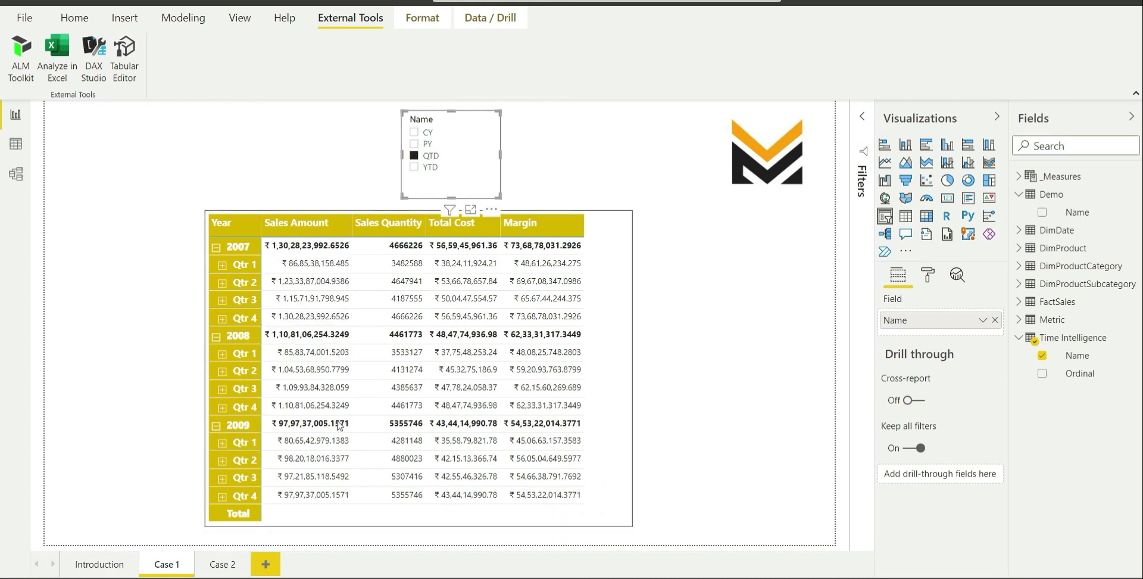
left_click(415, 168)
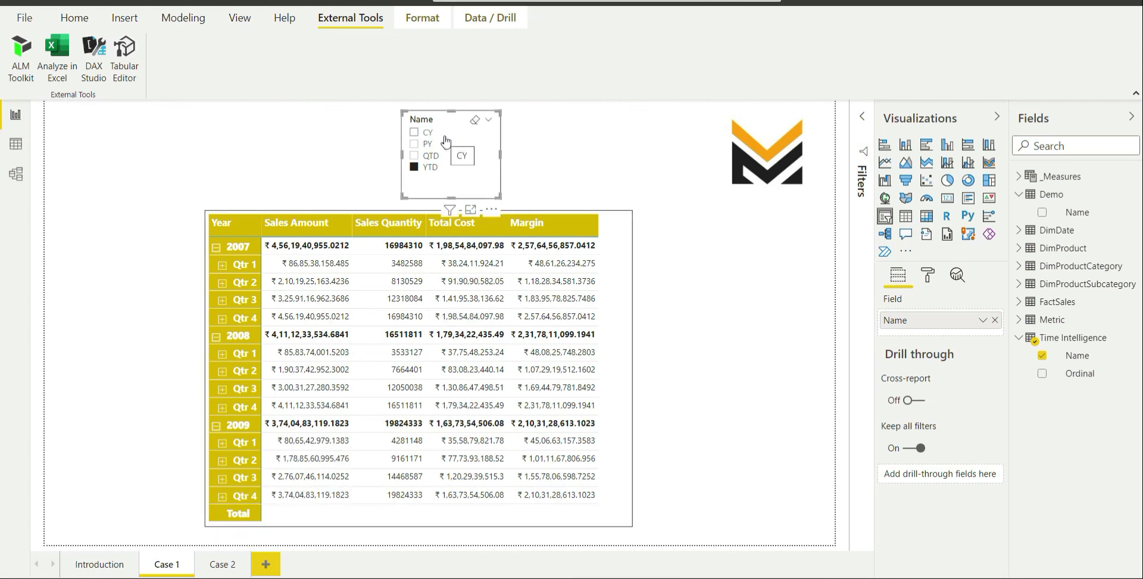
left_click(414, 134)
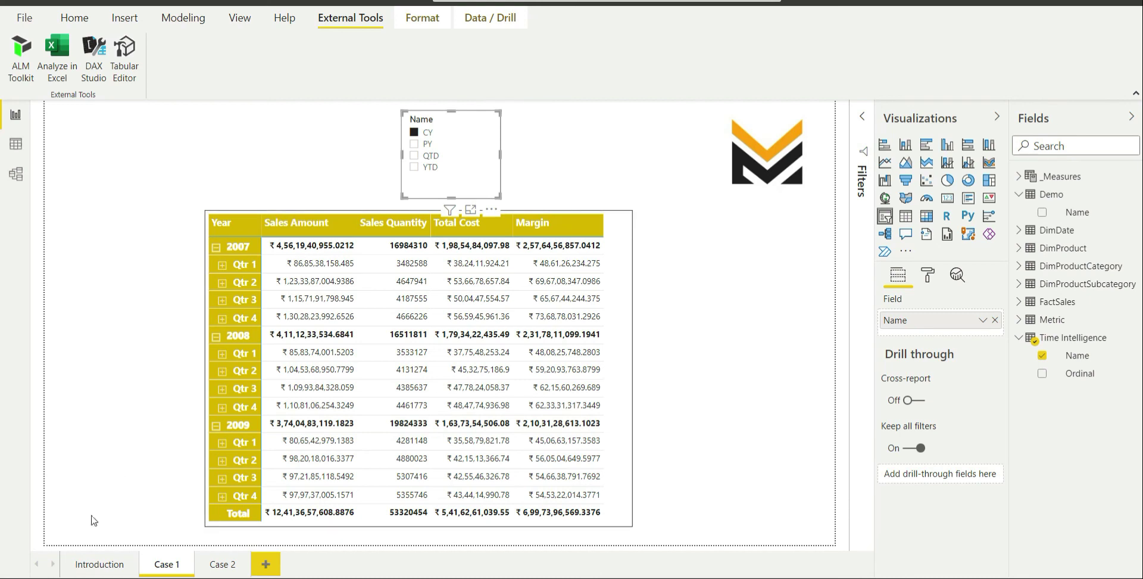
- Review the calculation group notes on the Introduction page and return to the Case 1 page
left_click(91, 568)
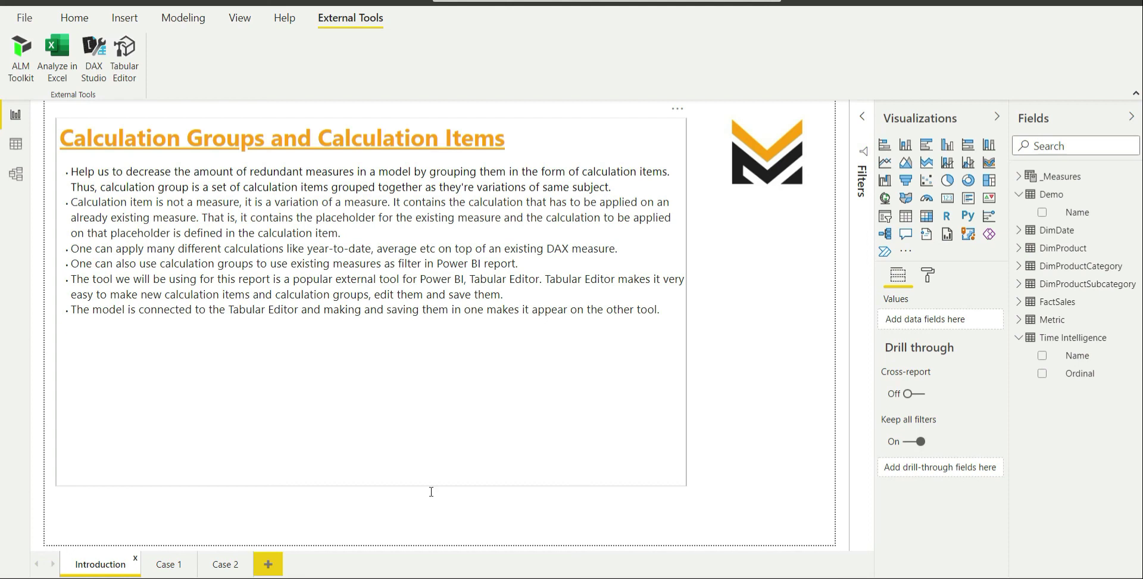
left_click(179, 568)
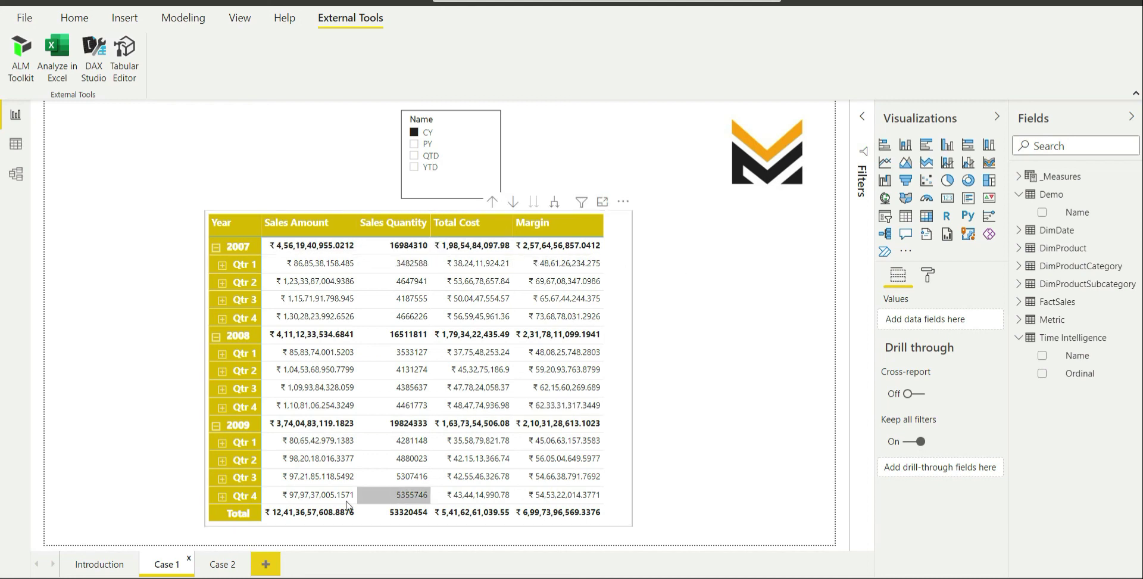
- Inspect the fields behind the Time Intelligence and Metric slicers and the matrix on the Case 2 page, and return to the Introduction page
left_click(223, 565)
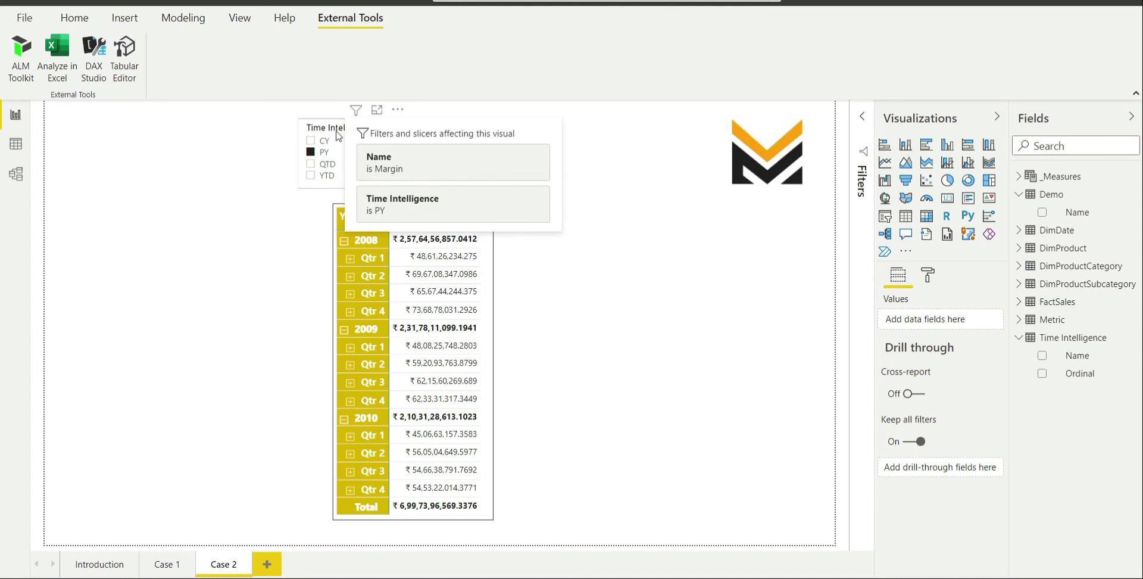
left_click(319, 126)
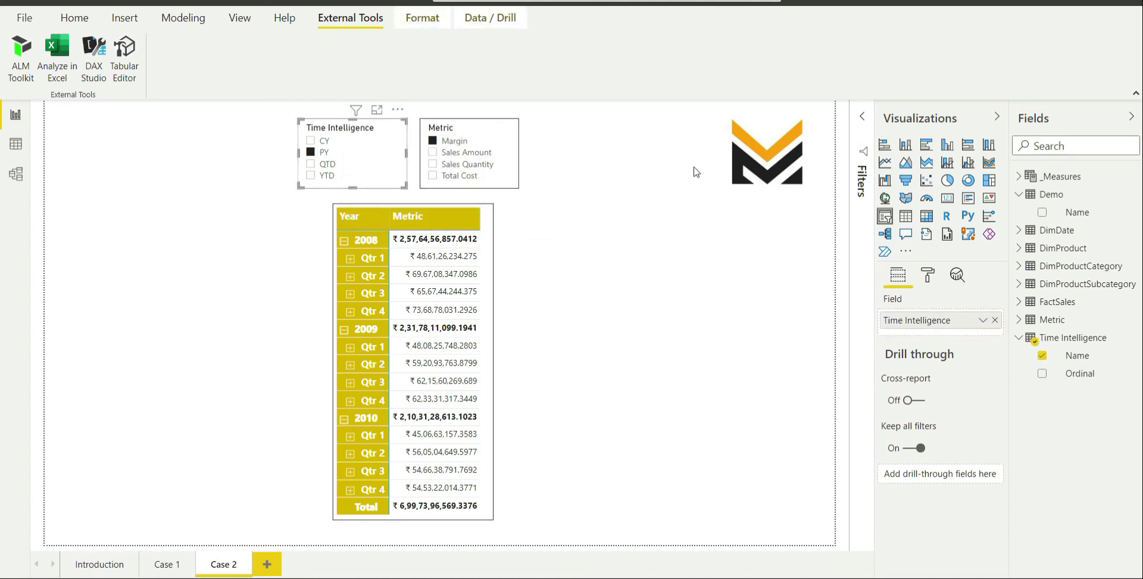
left_click(447, 128)
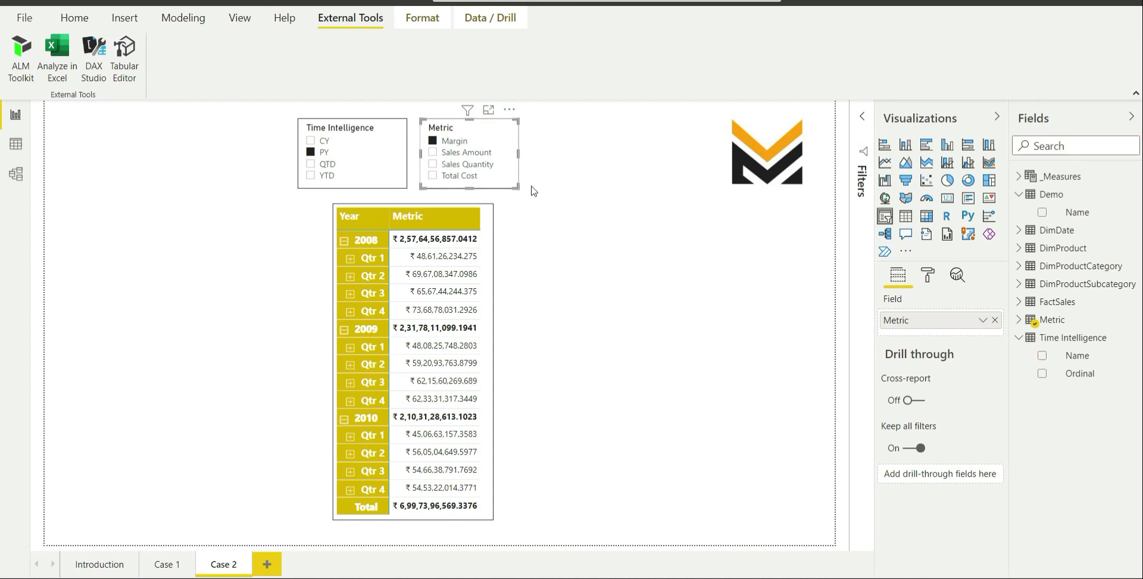
mouse_move(355, 248)
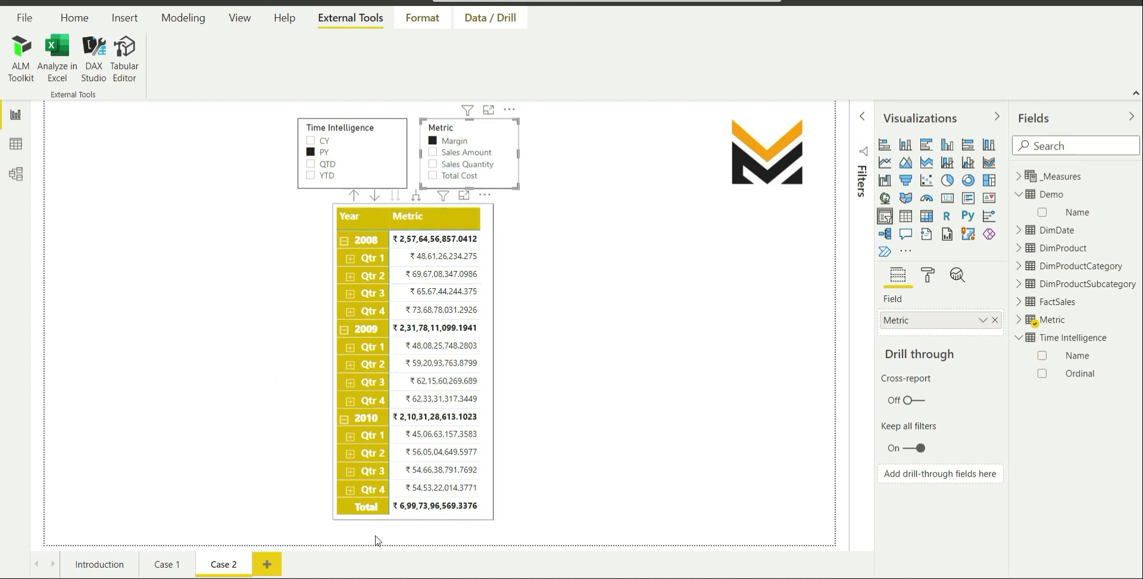
left_click(104, 564)
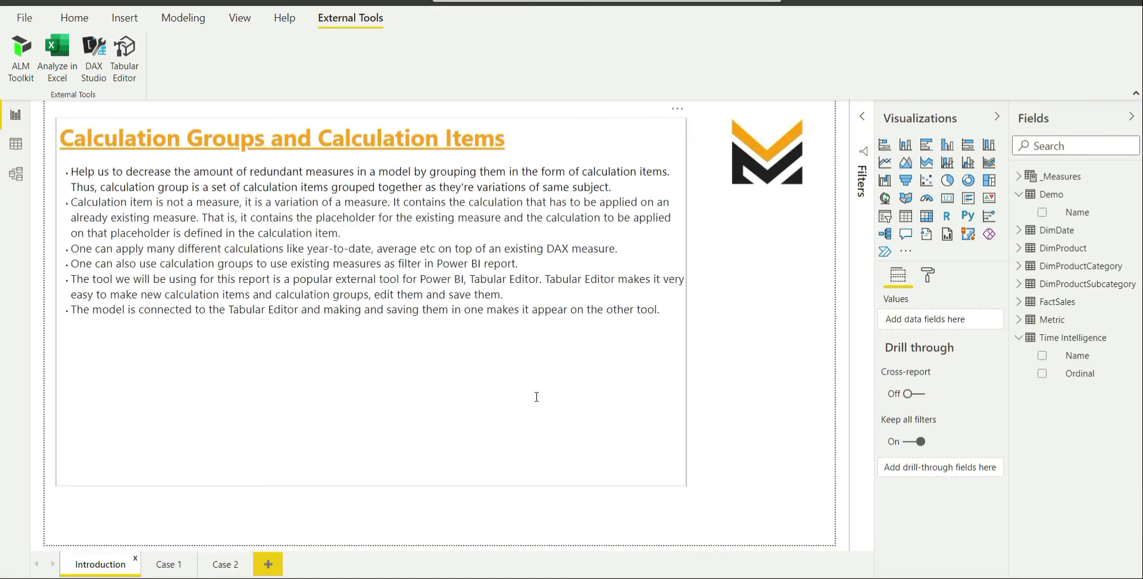